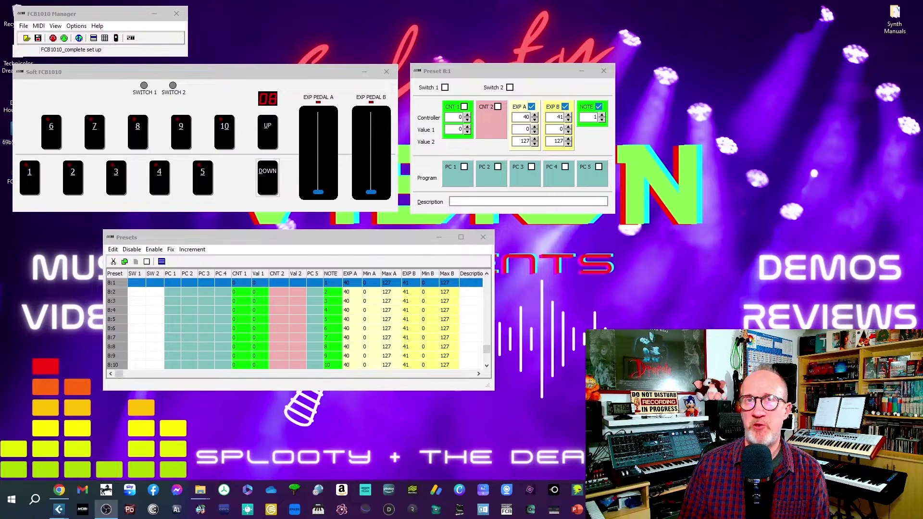
# Open FCB1010 Manager's Global Configuration with Ctrl+G to view note channel 7.
pyautogui.hotkey('ctrl', 'g')
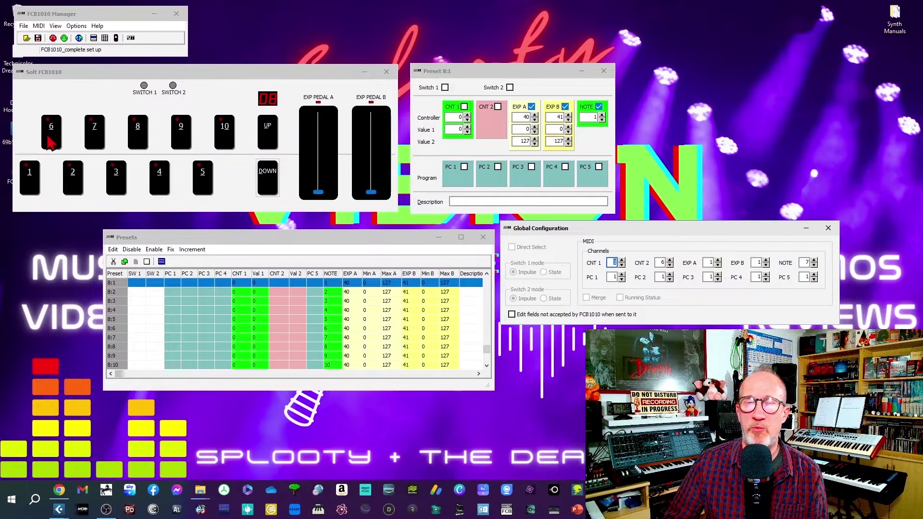
pyautogui.moveTo(50, 143)
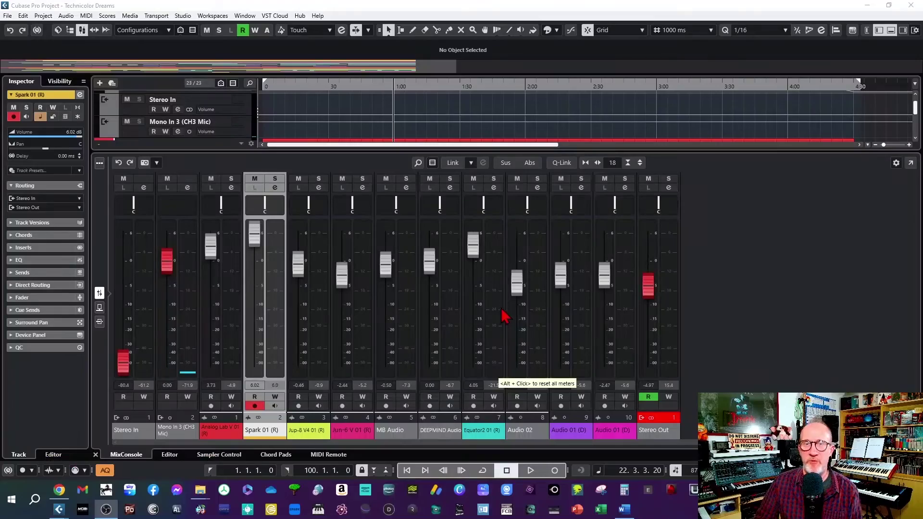
# Show the MIDI Remote controllers overview in the lower zone, listing the Korg nanoKONTROL2.
pyautogui.click(326, 455)
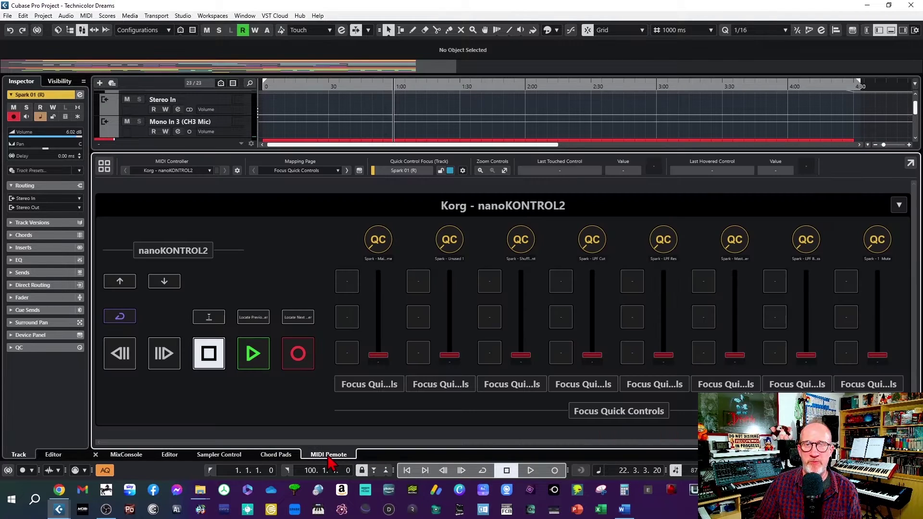
pyautogui.click(183, 16)
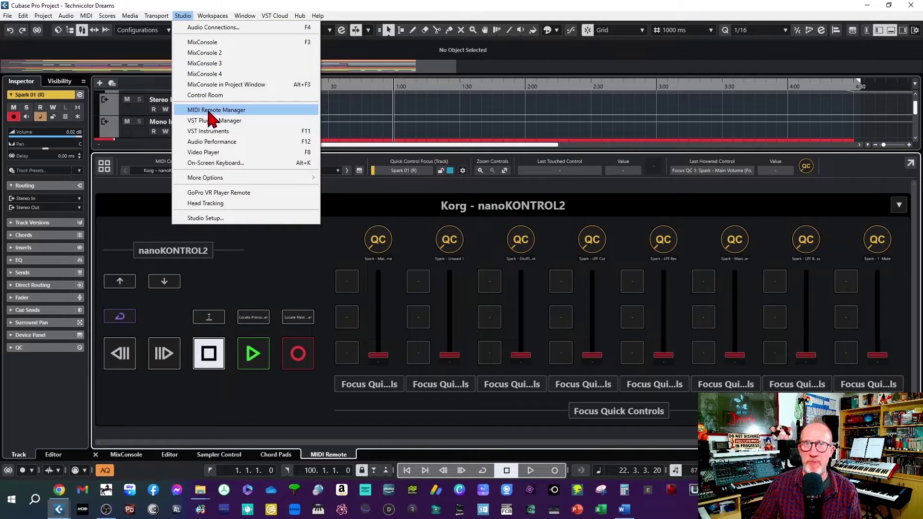
pyautogui.press('Escape')
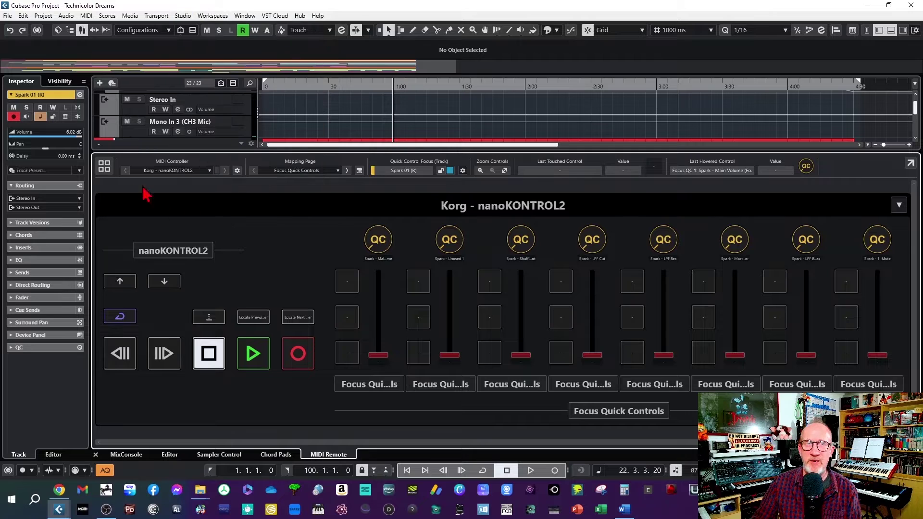
pyautogui.click(105, 170)
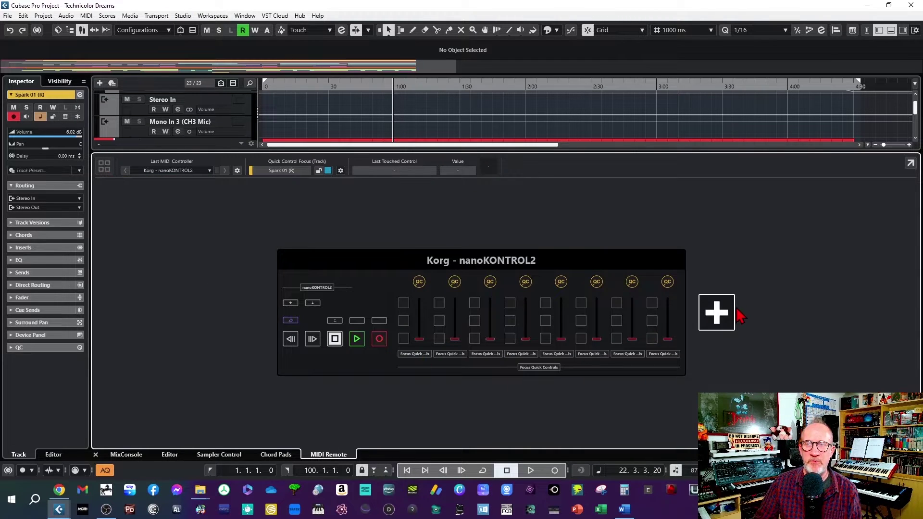
# Start a new controller surface with vendor Behringer and model FCB1010.
pyautogui.click(720, 318)
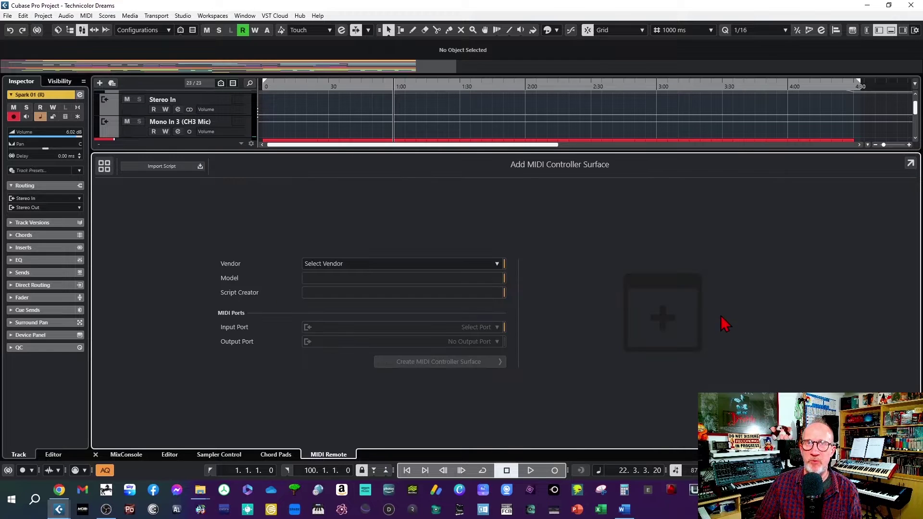
pyautogui.click(498, 264)
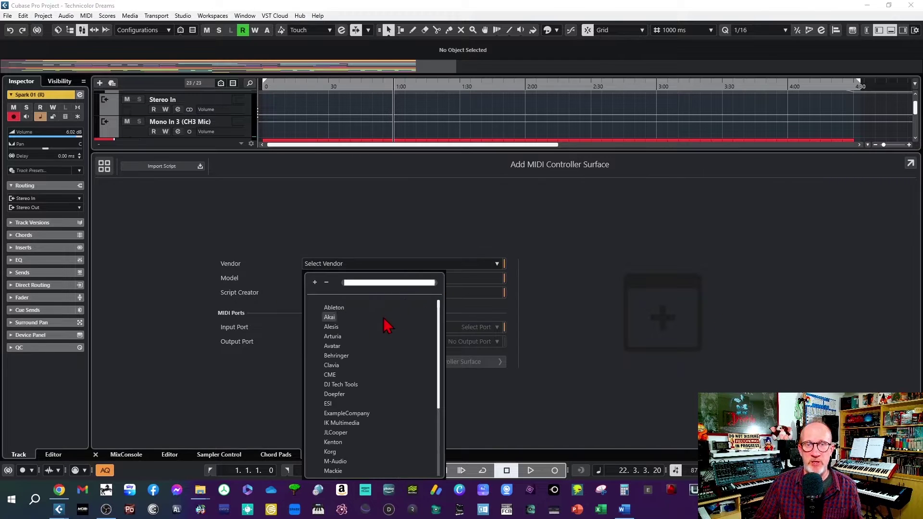
pyautogui.click(341, 359)
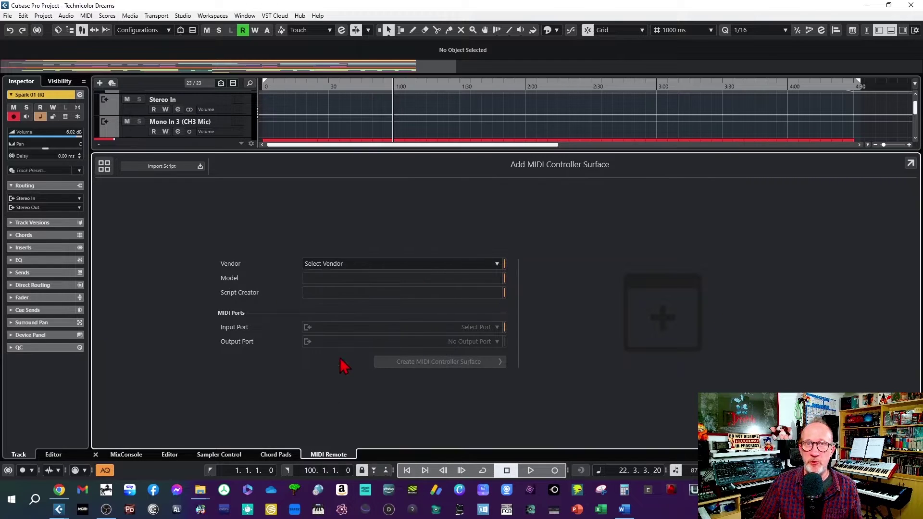
pyautogui.click(352, 282)
pyautogui.write('FCB')
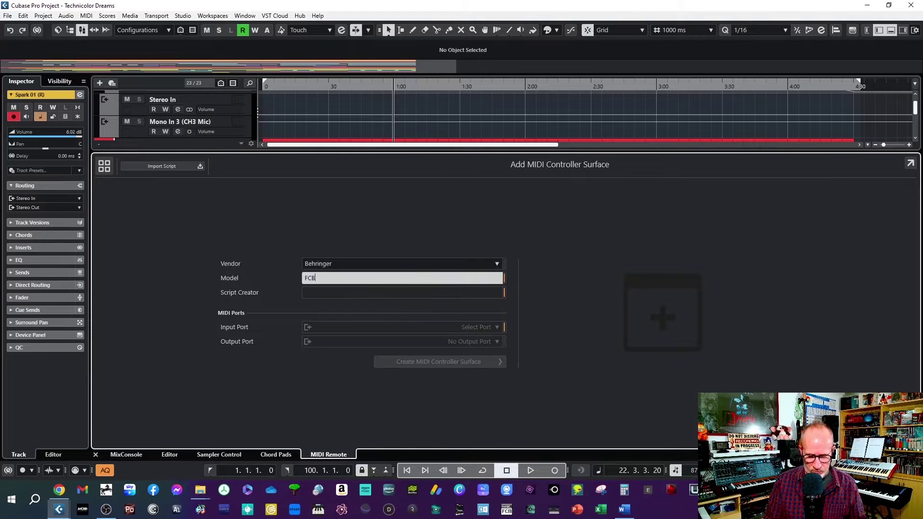
pyautogui.write('1010')
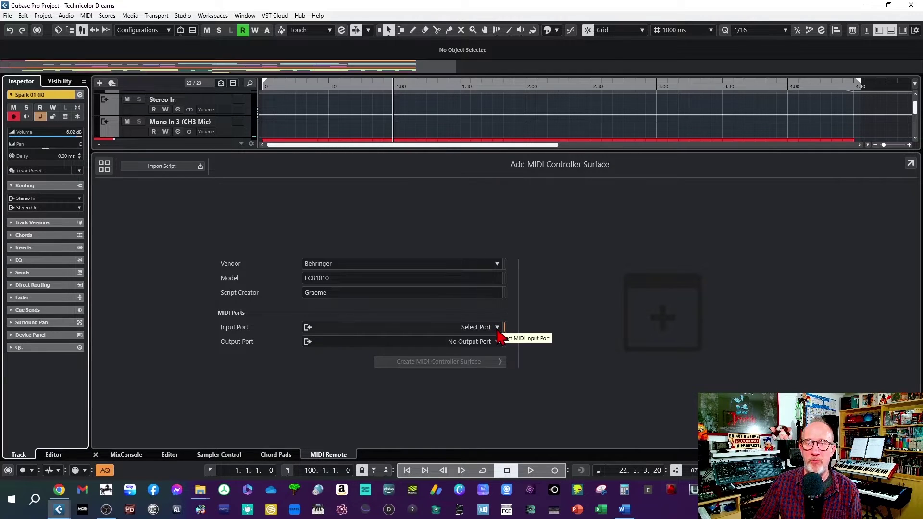
# Set its MIDI input and output ports to UMC404HD 192k MIDI In and Out.
pyautogui.click(498, 327)
pyautogui.scroll(-5, 394, 413)
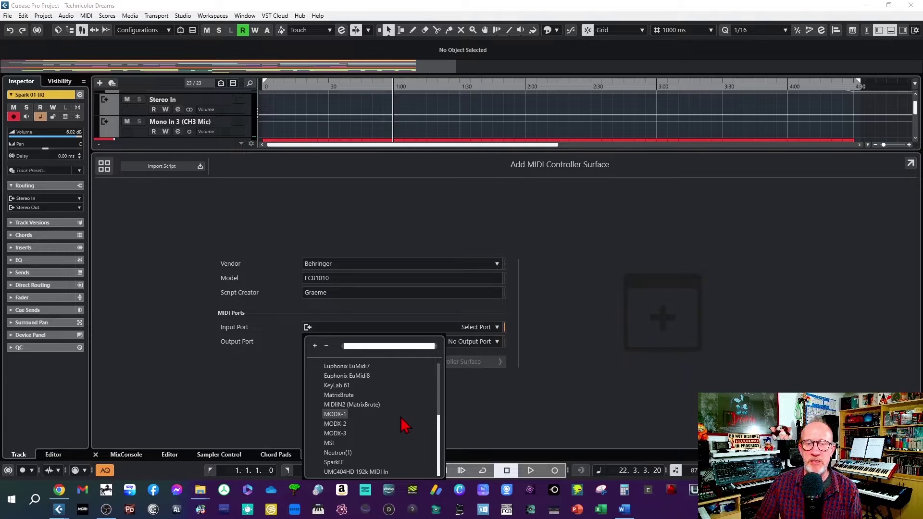
pyautogui.click(380, 472)
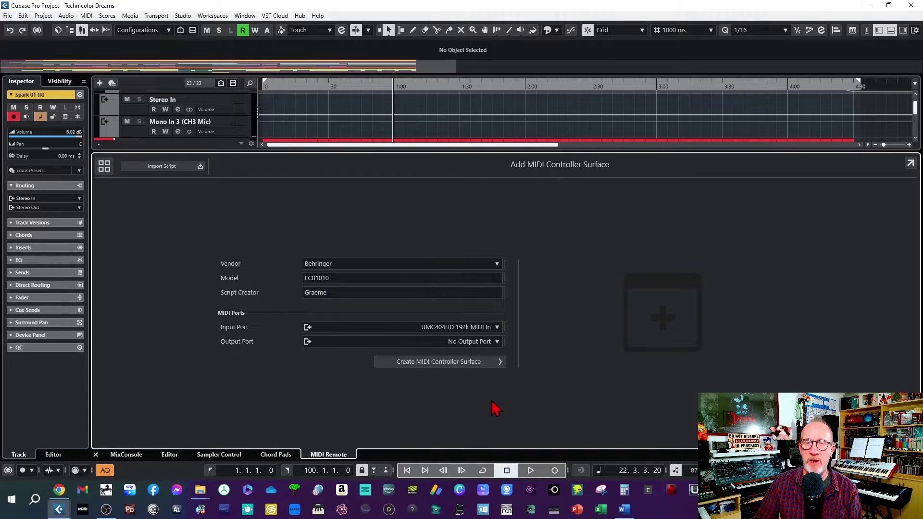
pyautogui.click(496, 342)
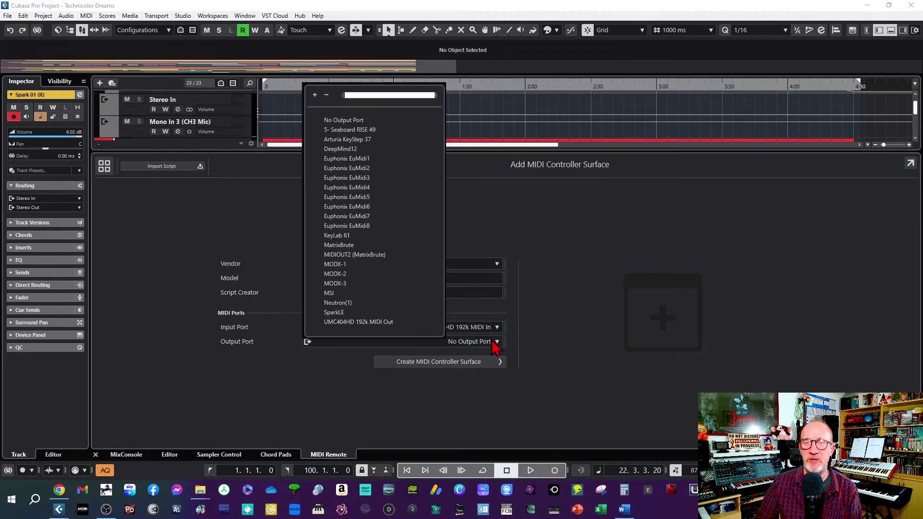
pyautogui.click(370, 322)
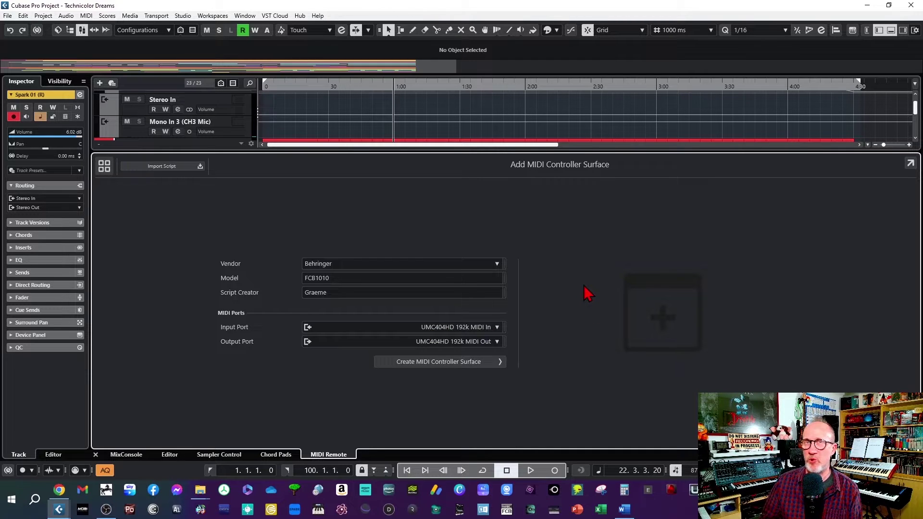
# Create the FCB1010 surface and add a bottom-left button sending note 1 on channel 7.
pyautogui.click(441, 362)
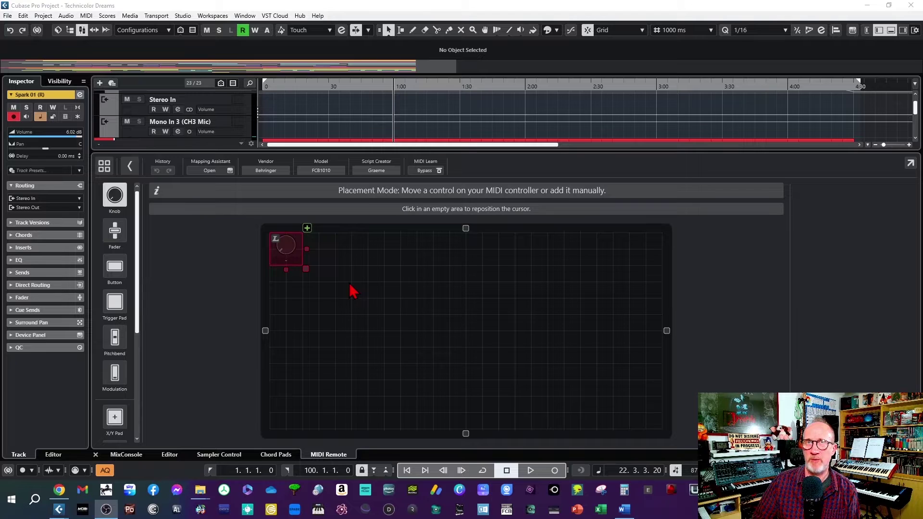
pyautogui.moveTo(294, 249); pyautogui.dragTo(295, 407)
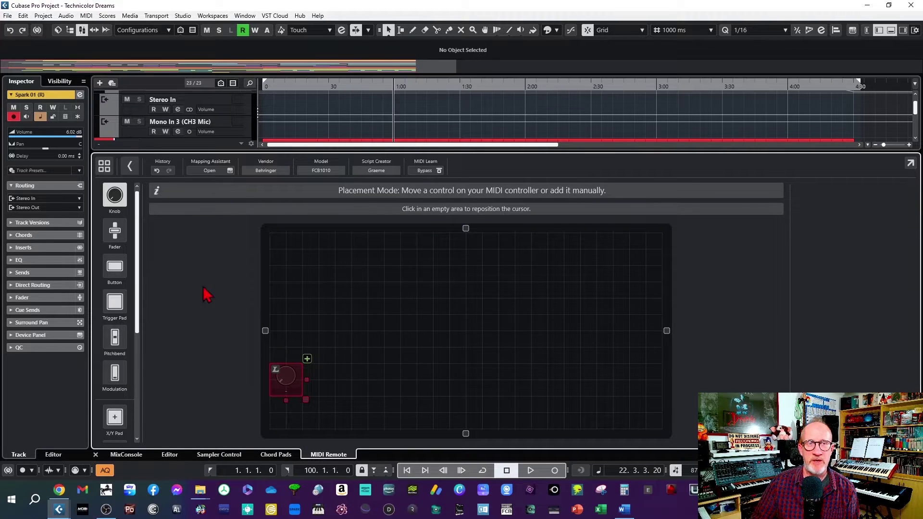
pyautogui.click(120, 274)
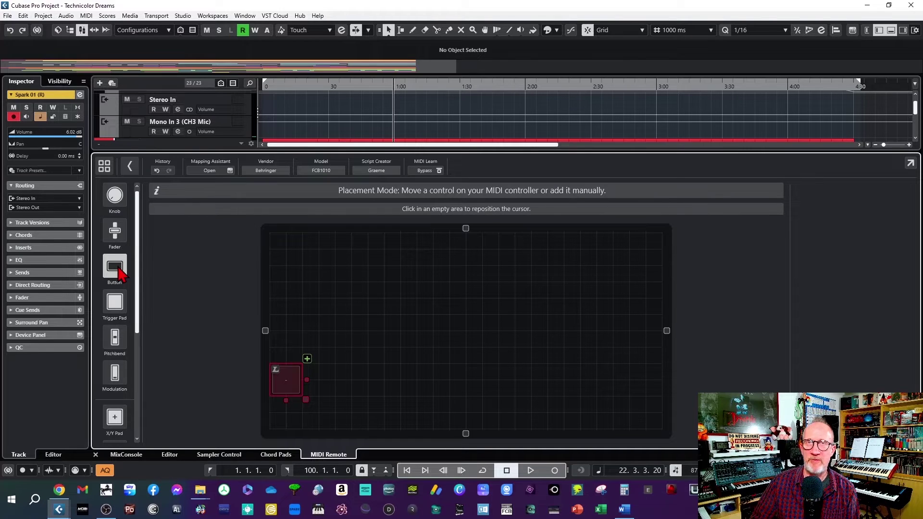
pyautogui.click(307, 359)
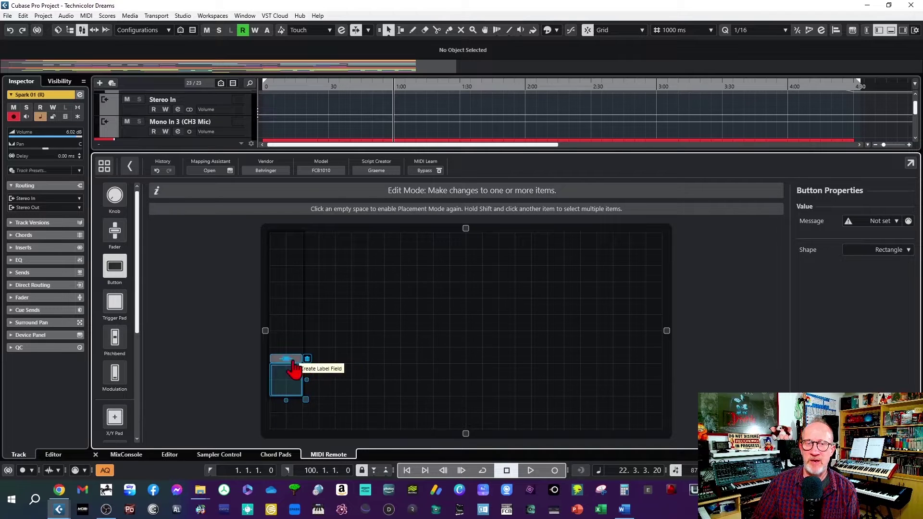
pyautogui.click(897, 222)
pyautogui.click(868, 235)
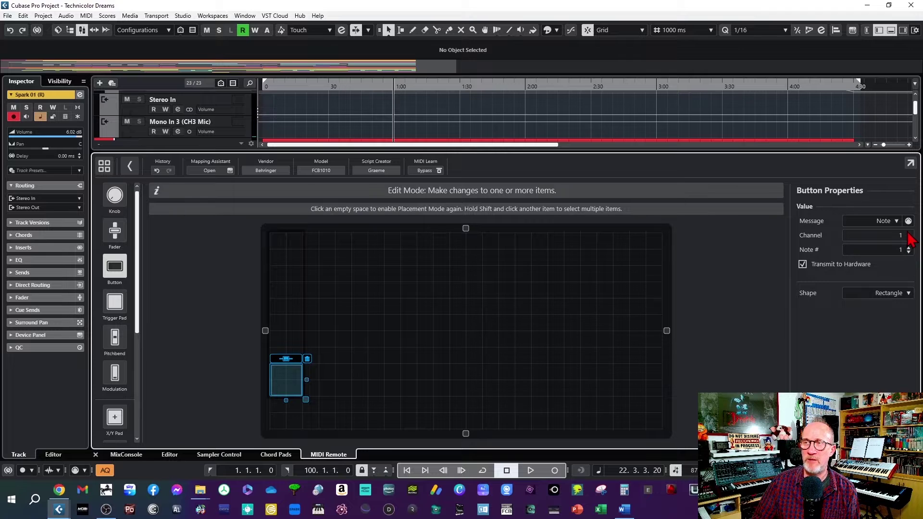
pyautogui.scroll(6, 905, 239)
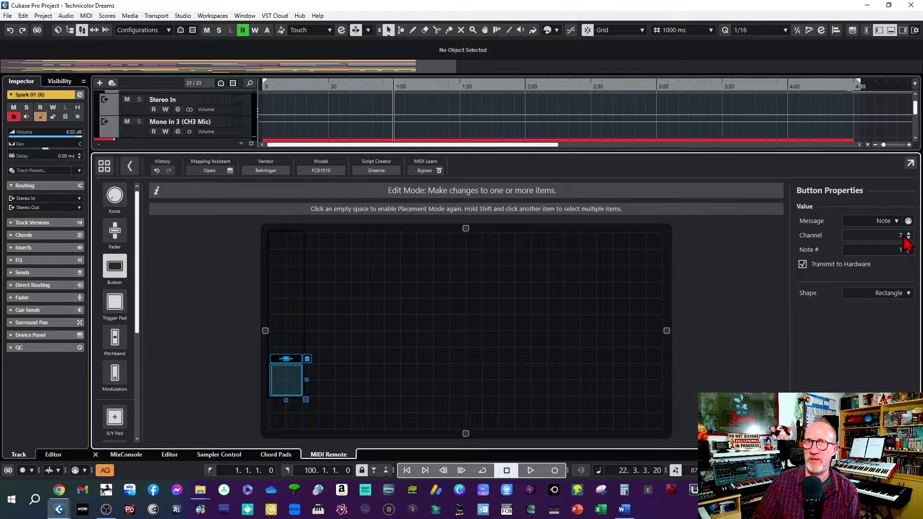
pyautogui.click(324, 383)
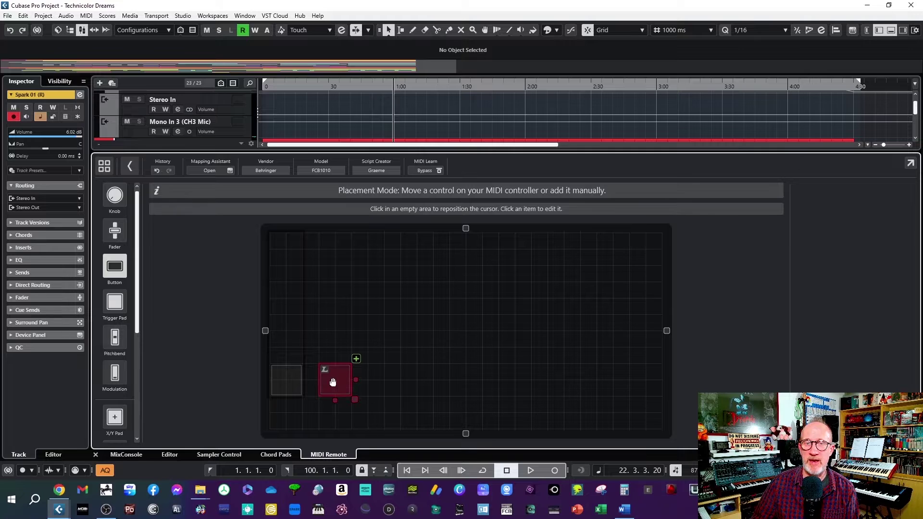
# Add a second button one cell over, sending notes on channel 7.
pyautogui.click(312, 388)
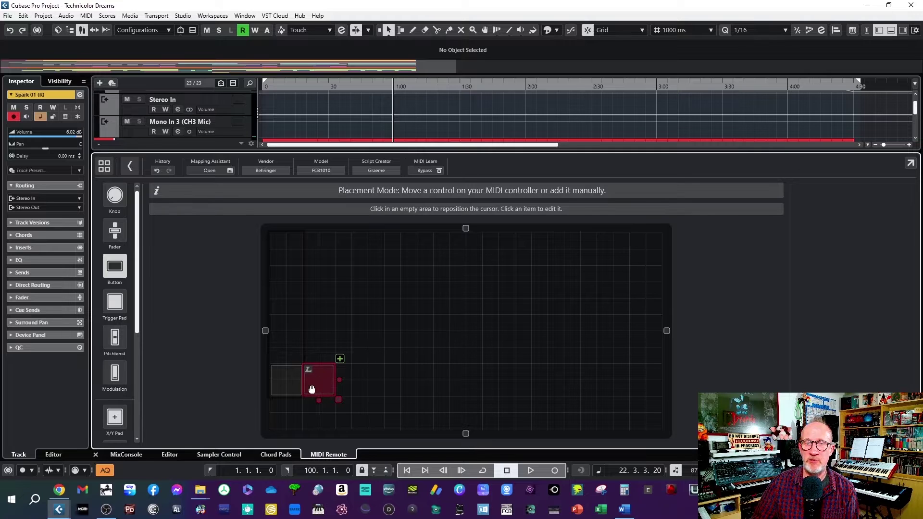
pyautogui.click(340, 359)
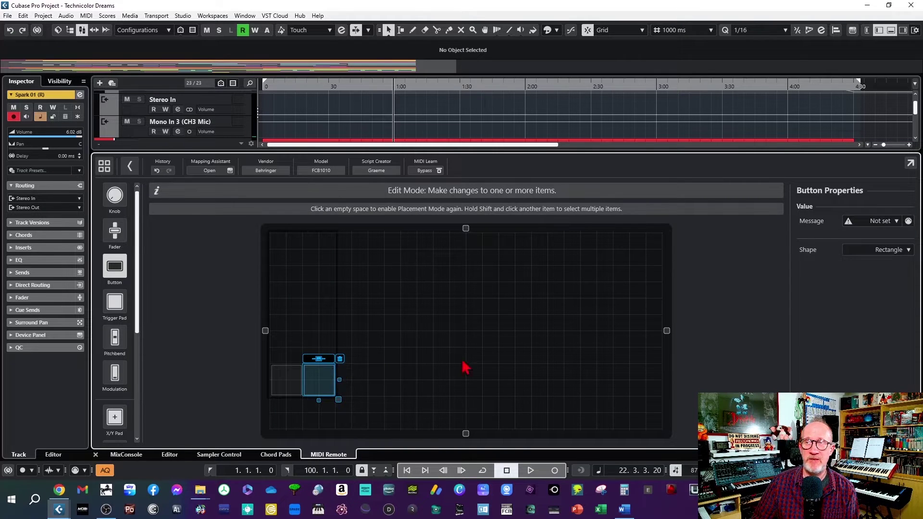
pyautogui.click(896, 222)
pyautogui.click(902, 233)
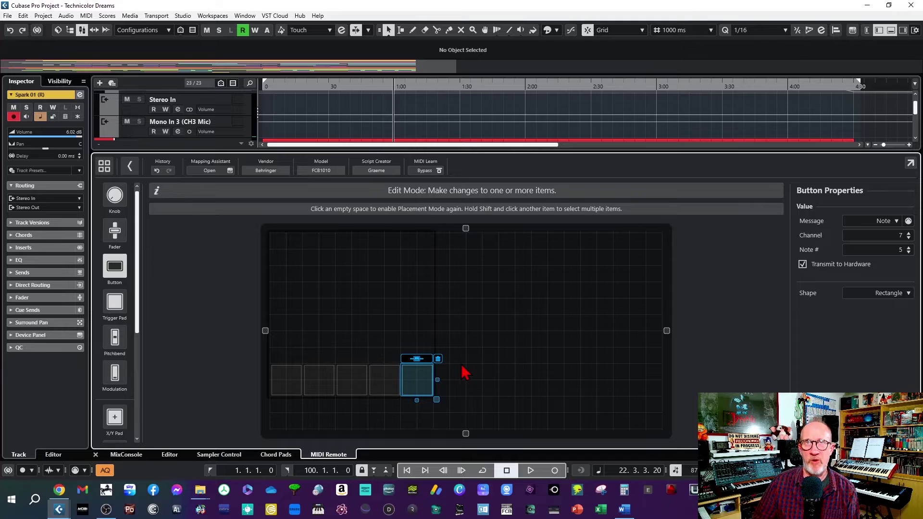
pyautogui.click(284, 336)
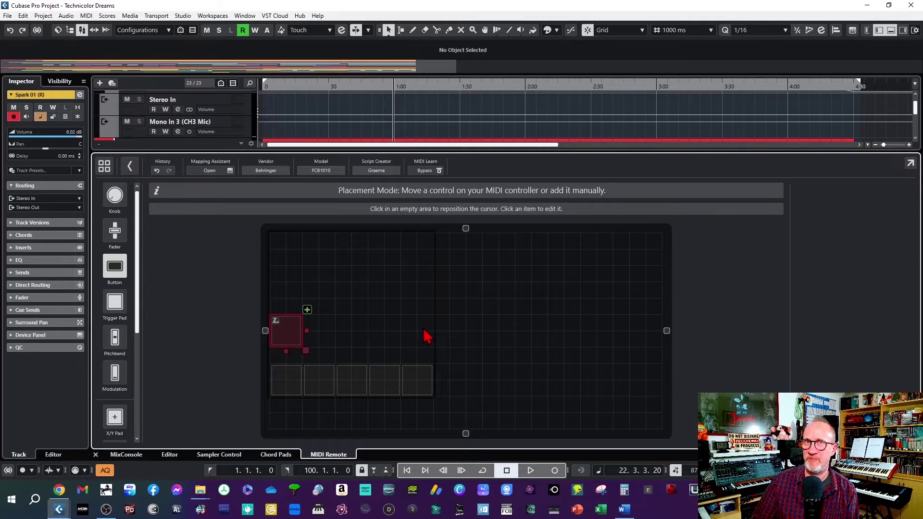
# Verify the bottom-row buttons send notes 1–5 and the top-row buttons notes 6–10.
pyautogui.click(287, 392)
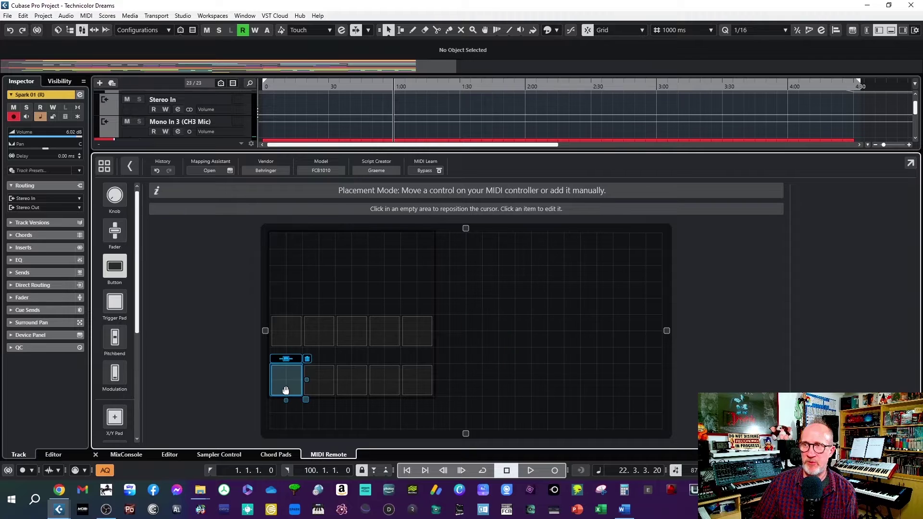
pyautogui.click(323, 388)
pyautogui.click(351, 382)
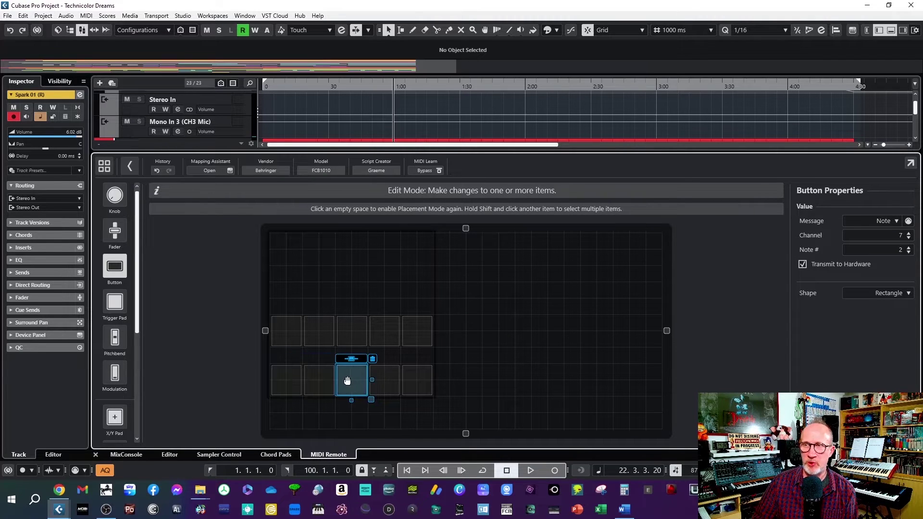
pyautogui.click(389, 384)
pyautogui.click(429, 385)
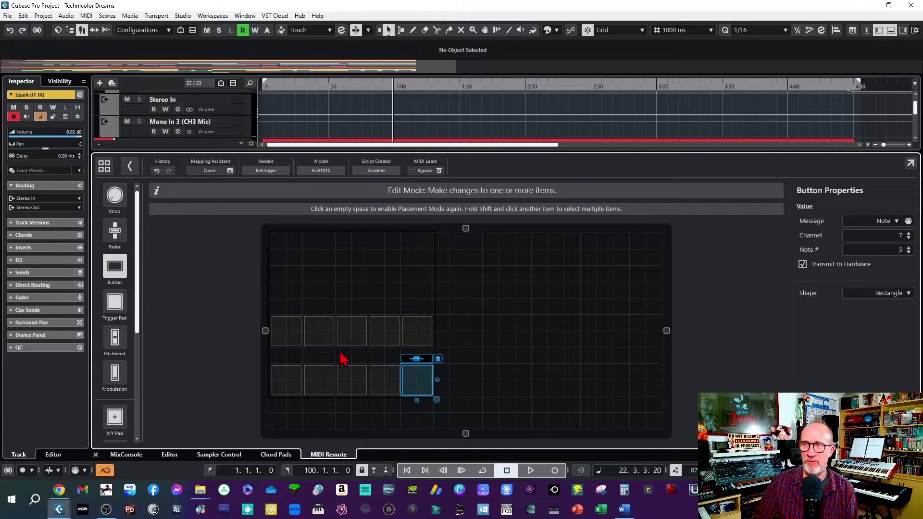
pyautogui.click(281, 337)
pyautogui.click(322, 332)
pyautogui.click(367, 339)
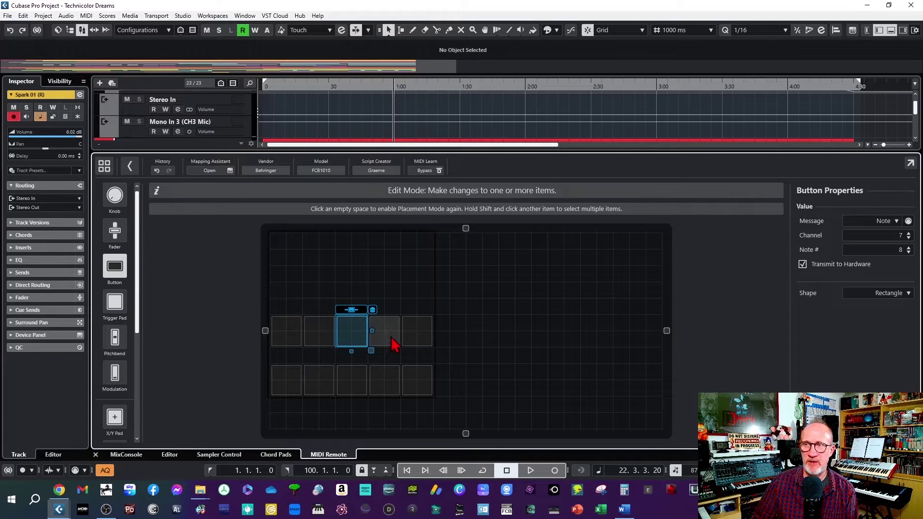
pyautogui.click(387, 337)
pyautogui.click(413, 338)
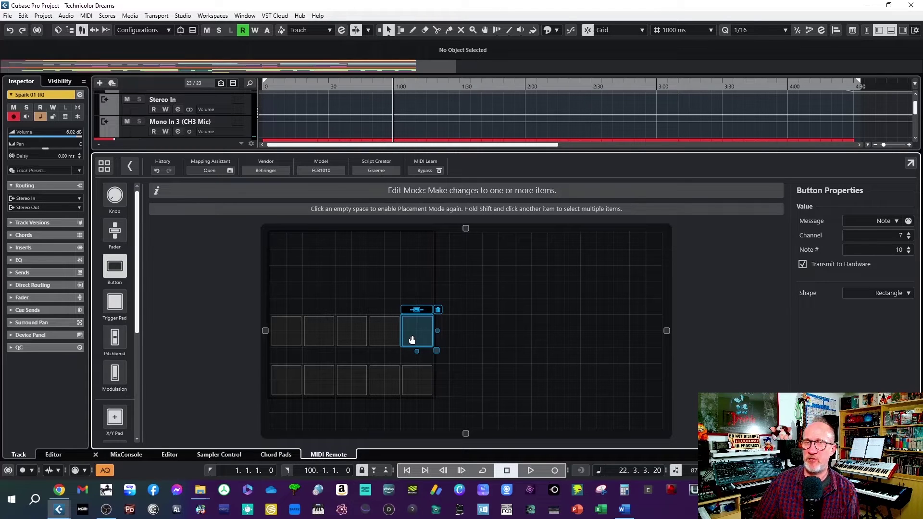
pyautogui.click(479, 340)
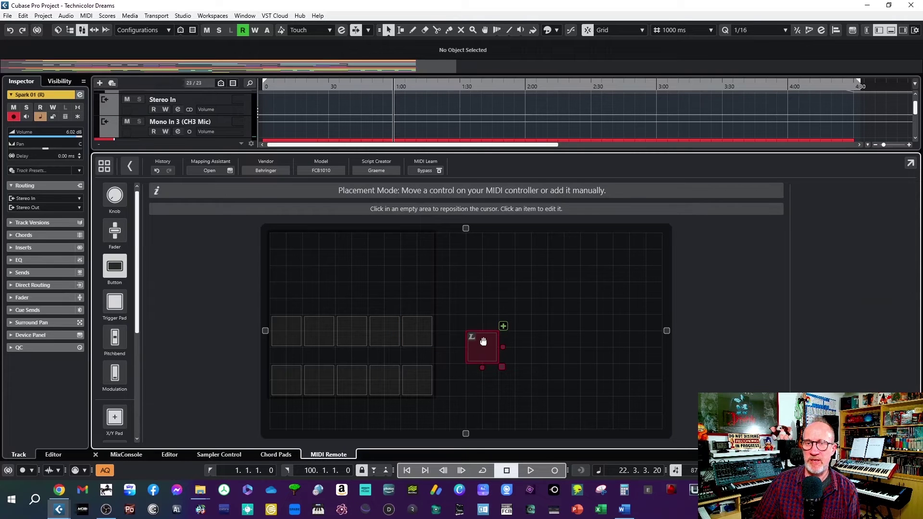
# Add a tall Modulation pedal beside the buttons, sending Control Change 40 on channel 1.
pyautogui.moveTo(483, 342); pyautogui.dragTo(489, 331)
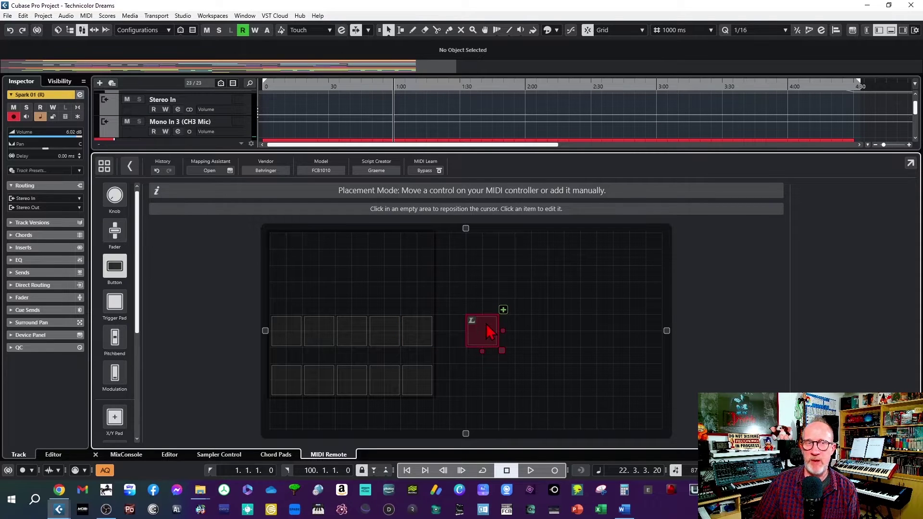
pyautogui.click(115, 380)
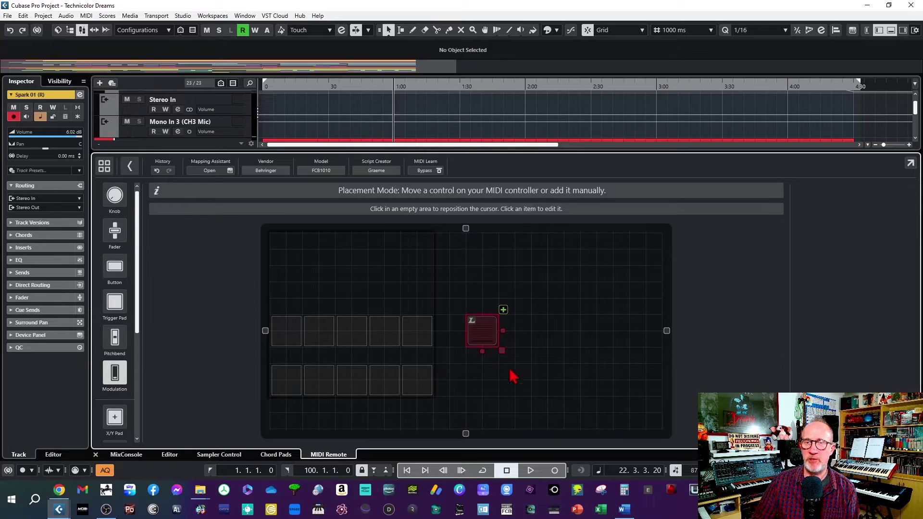
pyautogui.moveTo(483, 351); pyautogui.dragTo(485, 413)
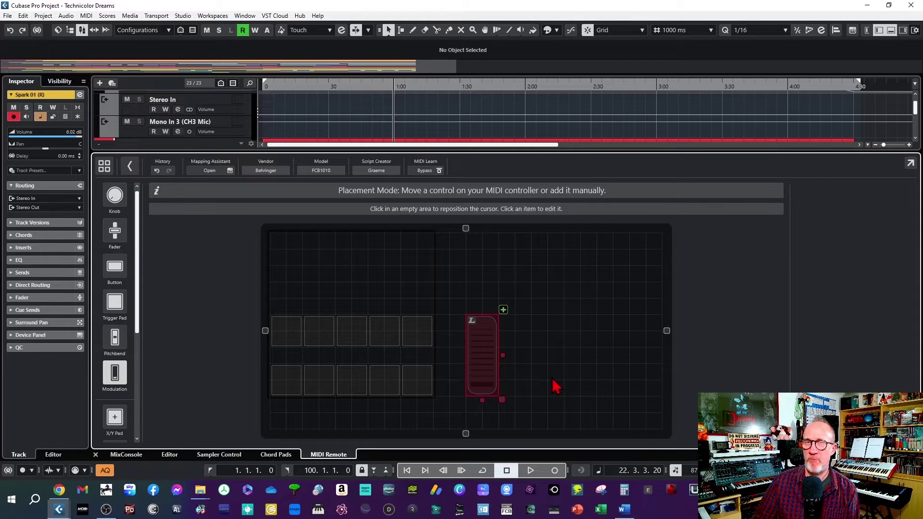
pyautogui.click(503, 310)
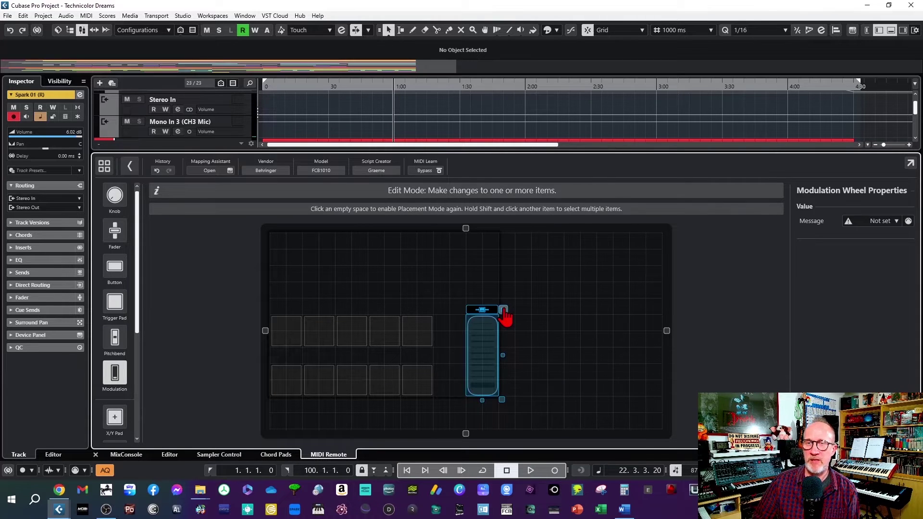
pyautogui.click(897, 221)
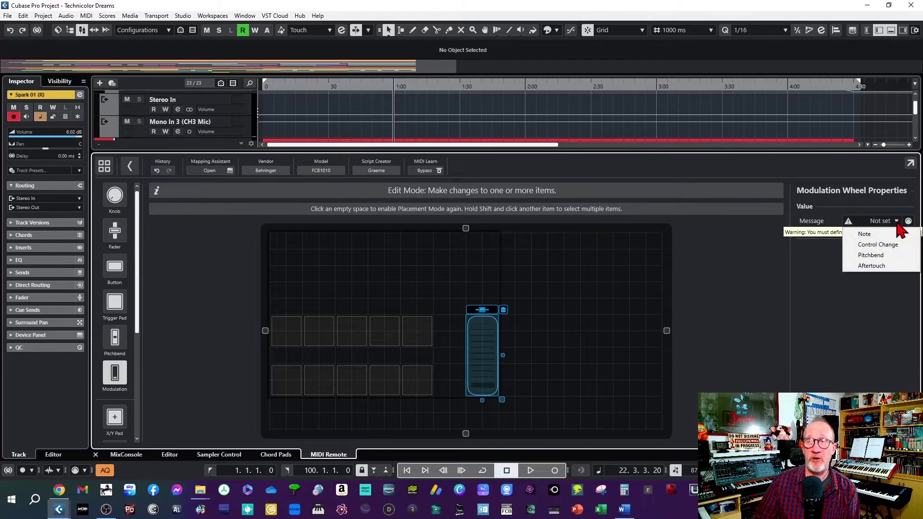
pyautogui.click(893, 246)
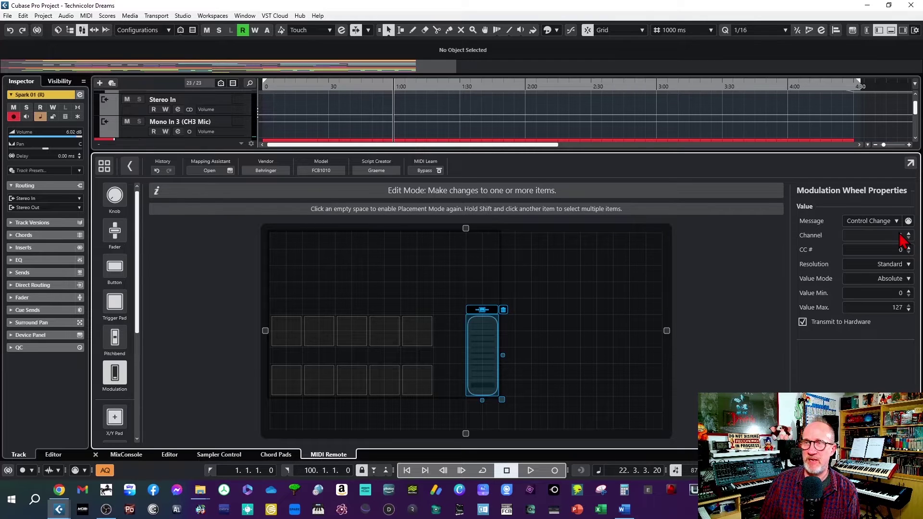
pyautogui.click(905, 233)
pyautogui.click(900, 250)
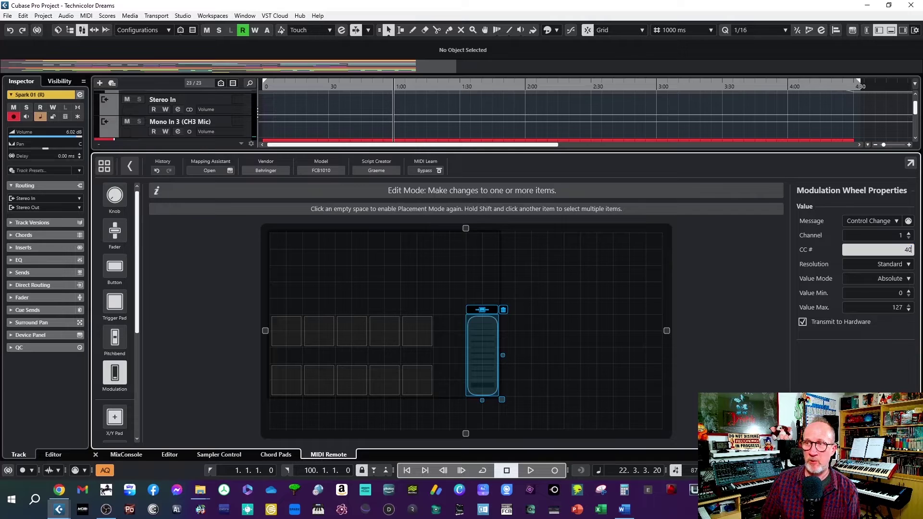
pyautogui.write('40')
pyautogui.press('Return')
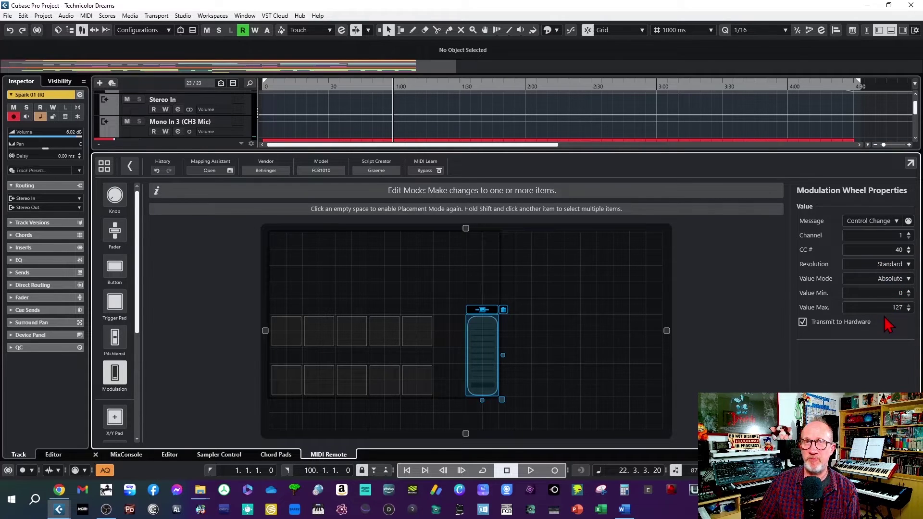
# Add a second pedal right of the first, sending Control Change 41 on channel 1.
pyautogui.click(523, 331)
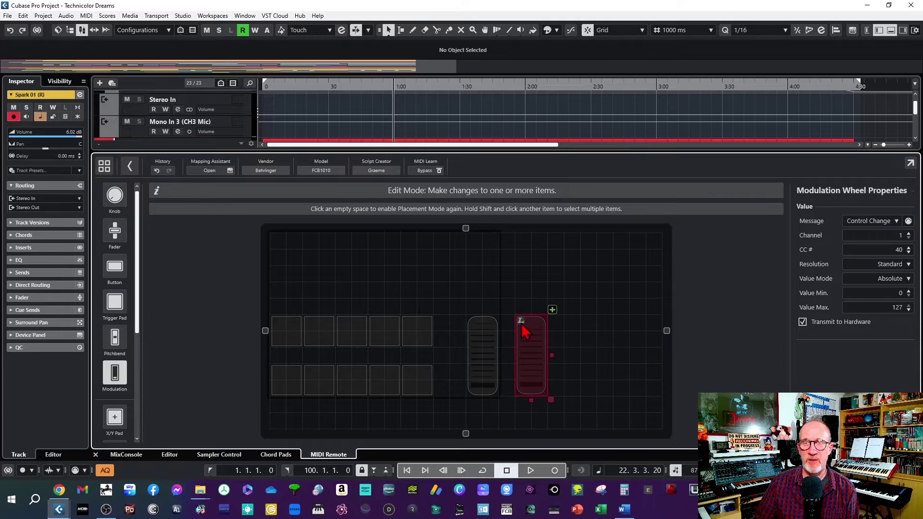
pyautogui.click(552, 310)
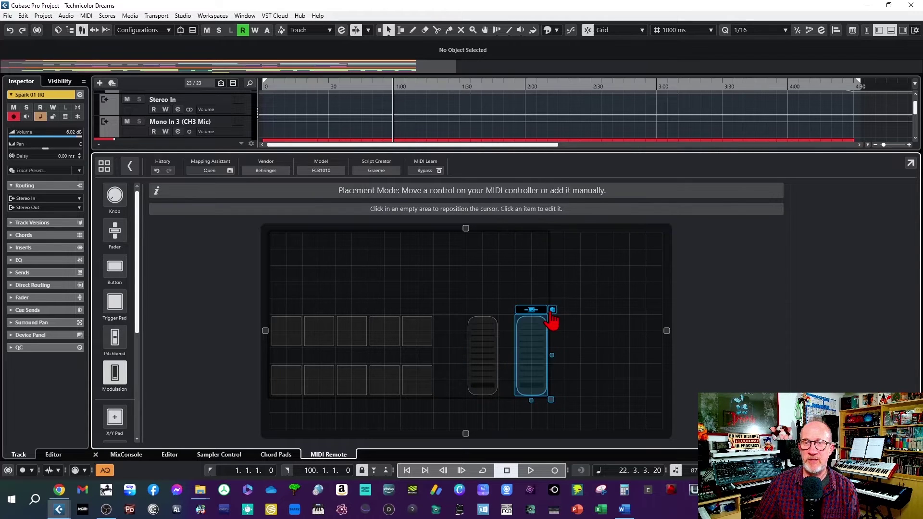
pyautogui.click(901, 221)
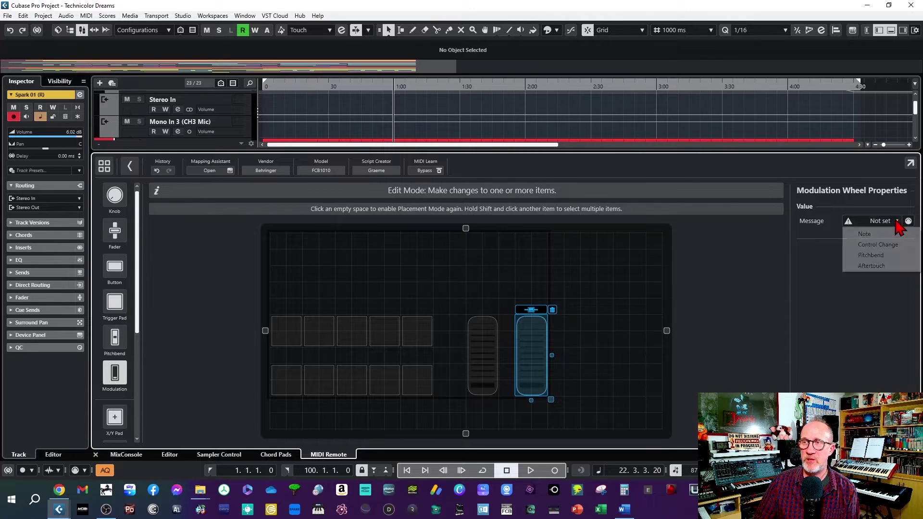
pyautogui.click(872, 251)
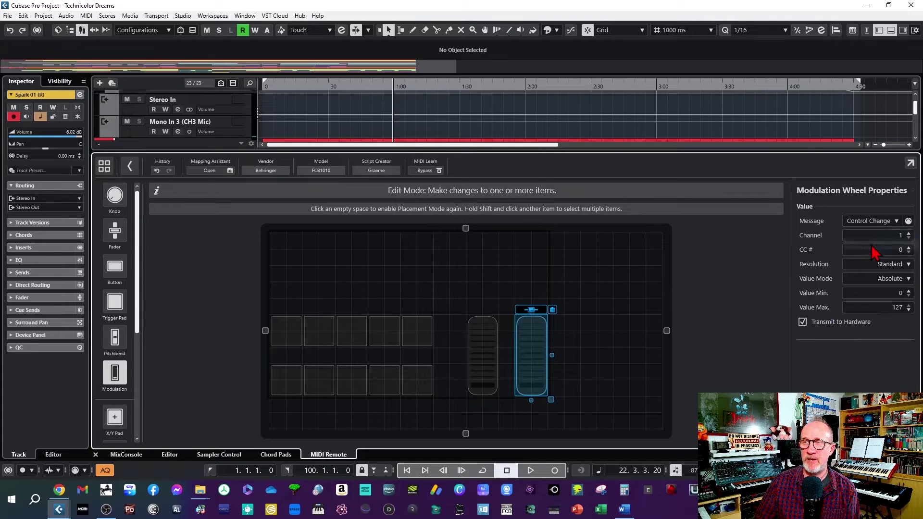
pyautogui.doubleClick(898, 249)
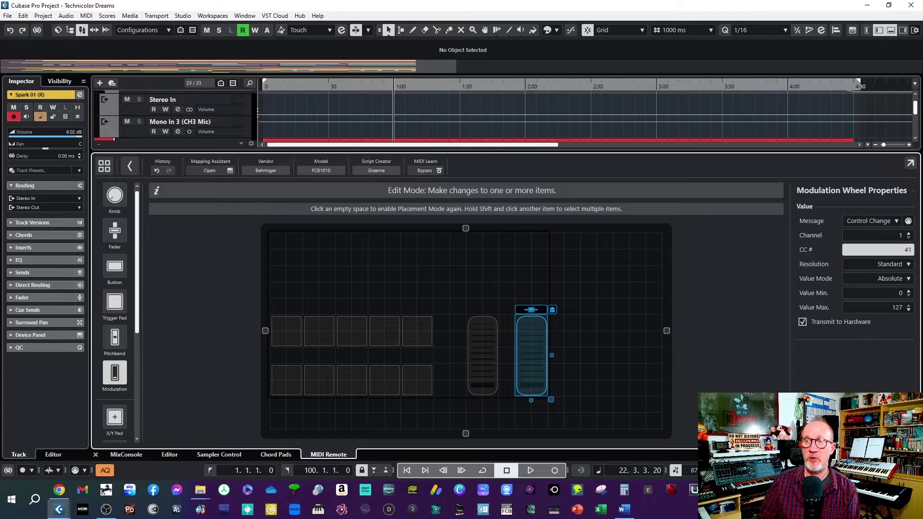
pyautogui.write('41')
pyautogui.press('Return')
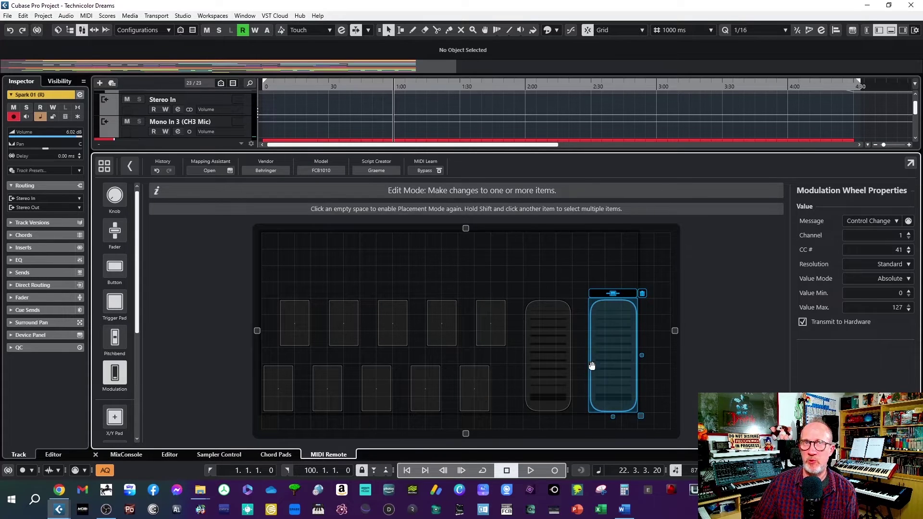
# Resize the fourth lower-row button, making it taller and shifting it down.
pyautogui.click(426, 382)
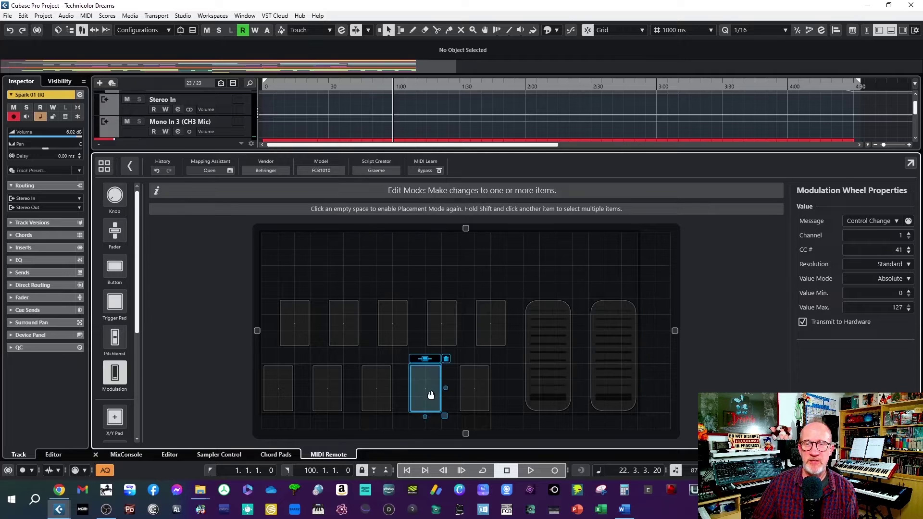
pyautogui.moveTo(446, 416)
pyautogui.mouseDown()
pyautogui.moveTo(443, 438)
pyautogui.moveTo(439, 407)
pyautogui.moveTo(439, 433)
pyautogui.mouseUp()
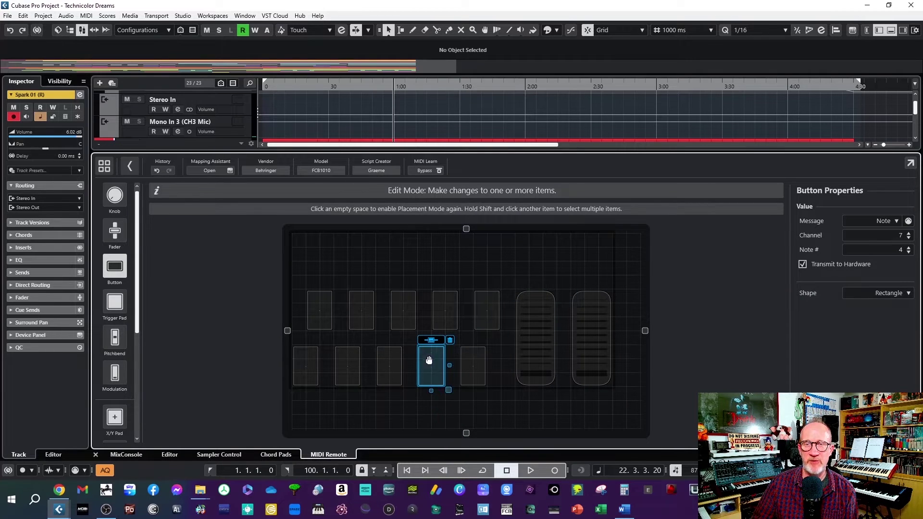
pyautogui.moveTo(431, 367)
pyautogui.mouseDown()
pyautogui.moveTo(432, 416)
pyautogui.moveTo(433, 375)
pyautogui.mouseUp()
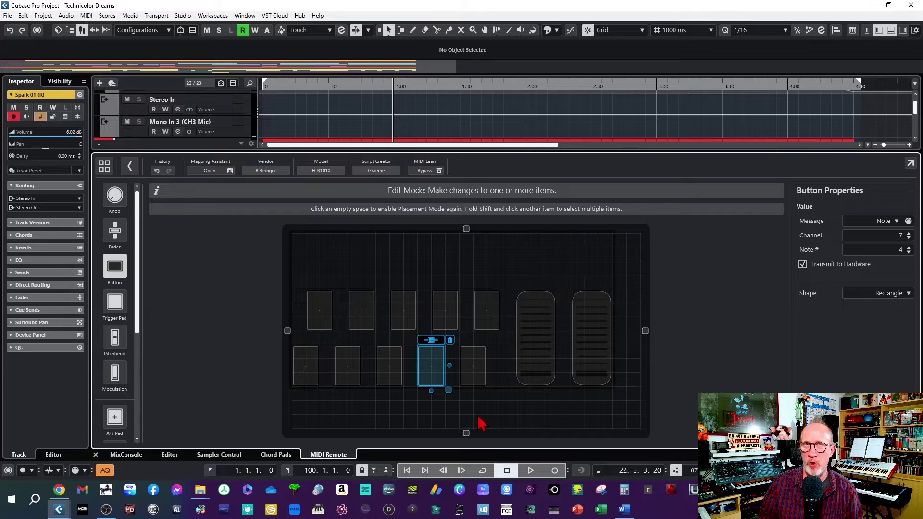
pyautogui.click(591, 346)
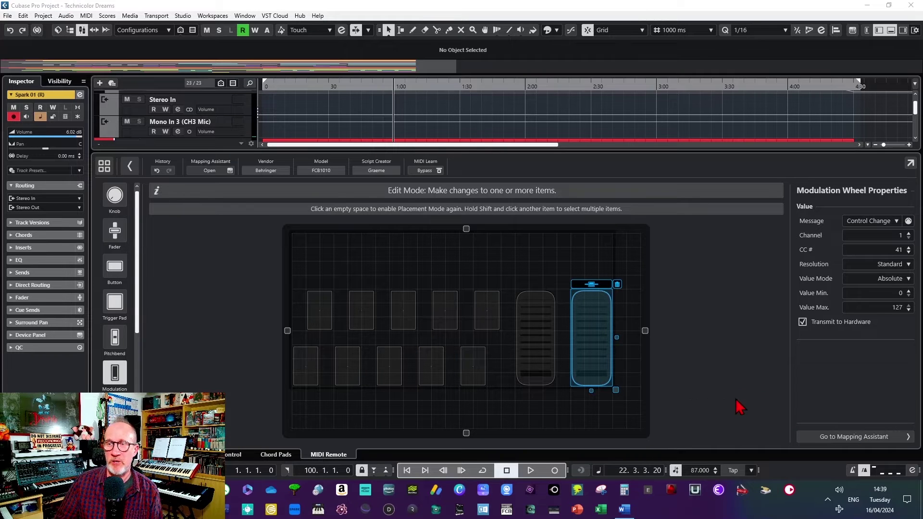
# In the Mapping Assistant, map the first lower footswitch to Transport > Rewind.
pyautogui.click(863, 437)
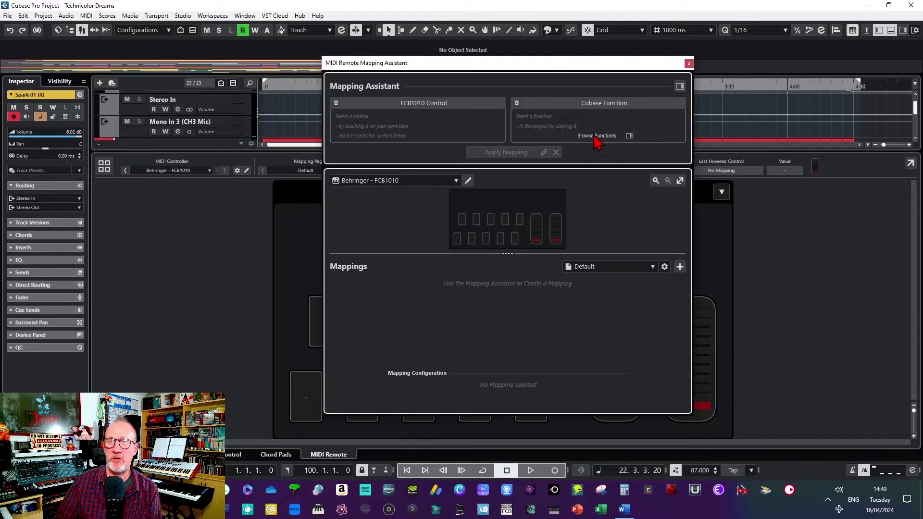
pyautogui.click(593, 134)
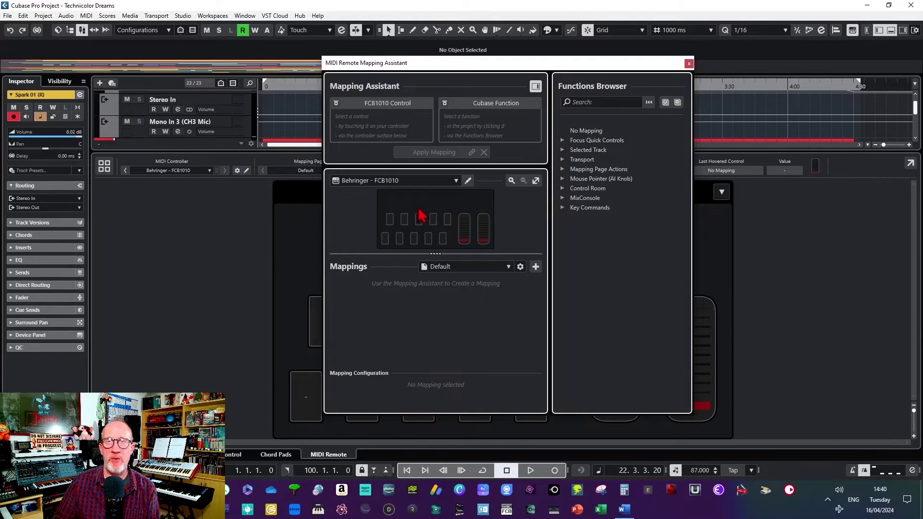
pyautogui.click(385, 238)
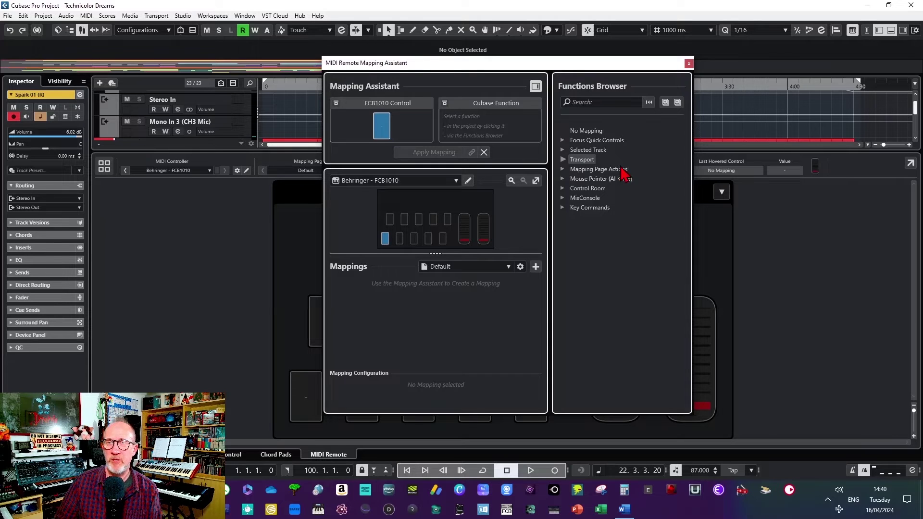
pyautogui.click(563, 160)
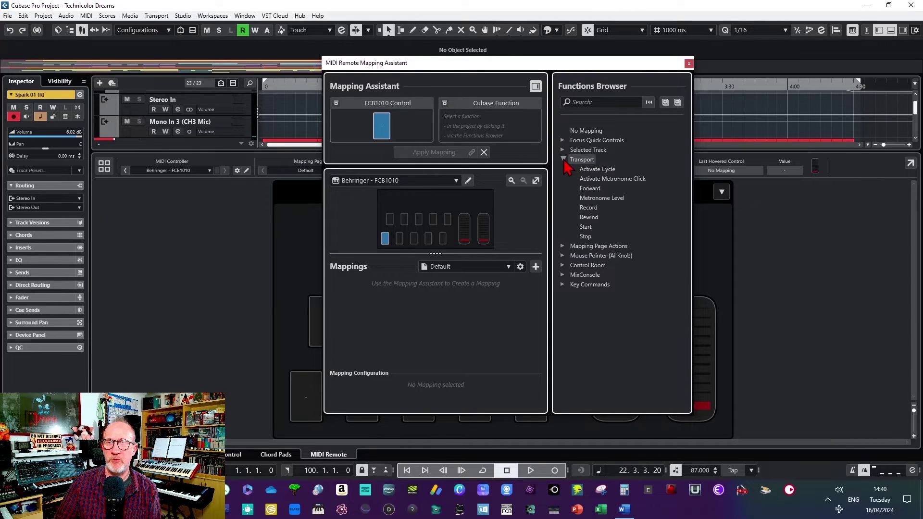
pyautogui.click(591, 224)
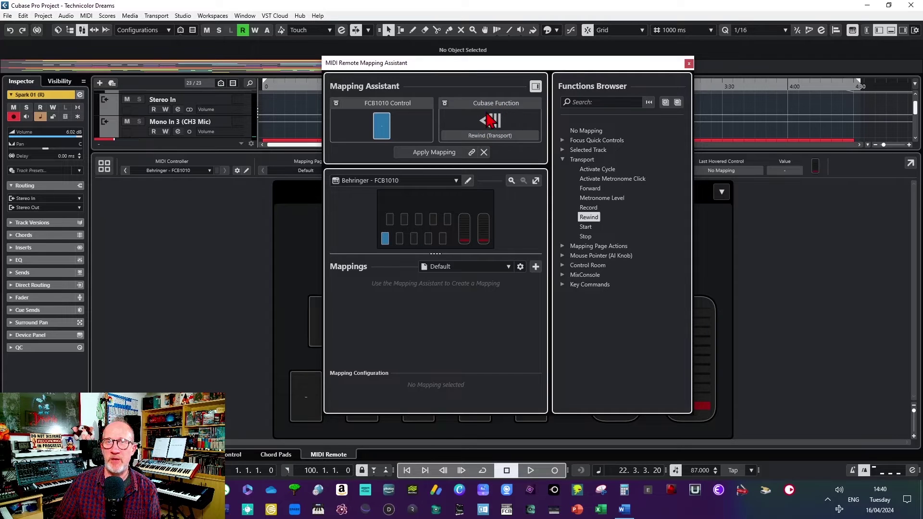
pyautogui.click(439, 155)
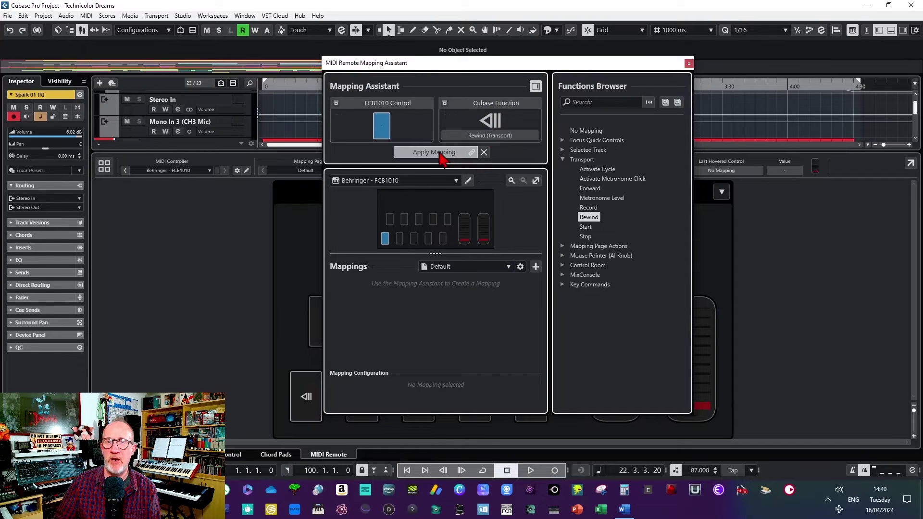
# Map the second and third lower footswitches to Forward and Stop.
pyautogui.click(400, 239)
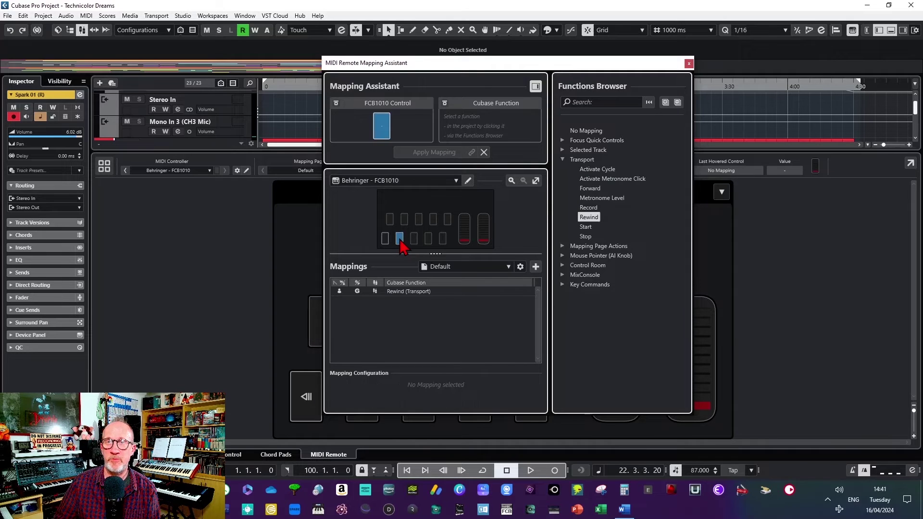
pyautogui.click(594, 192)
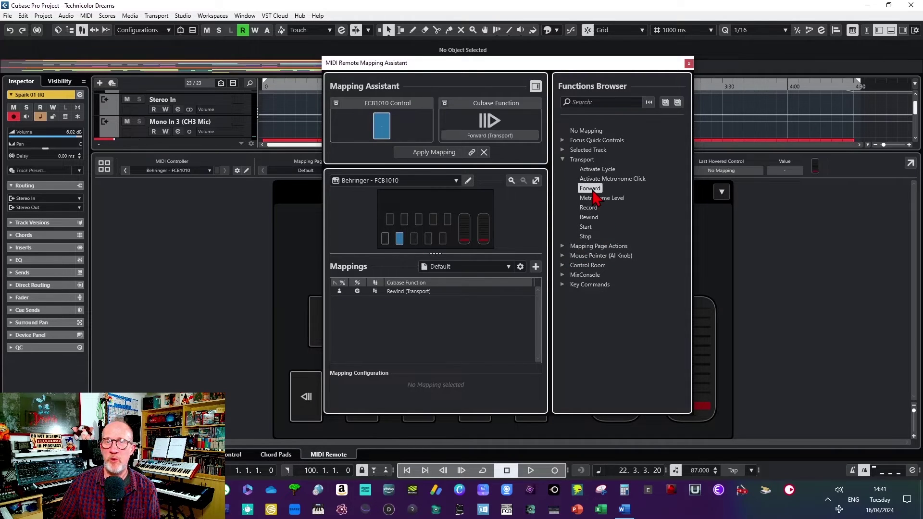
pyautogui.click(446, 153)
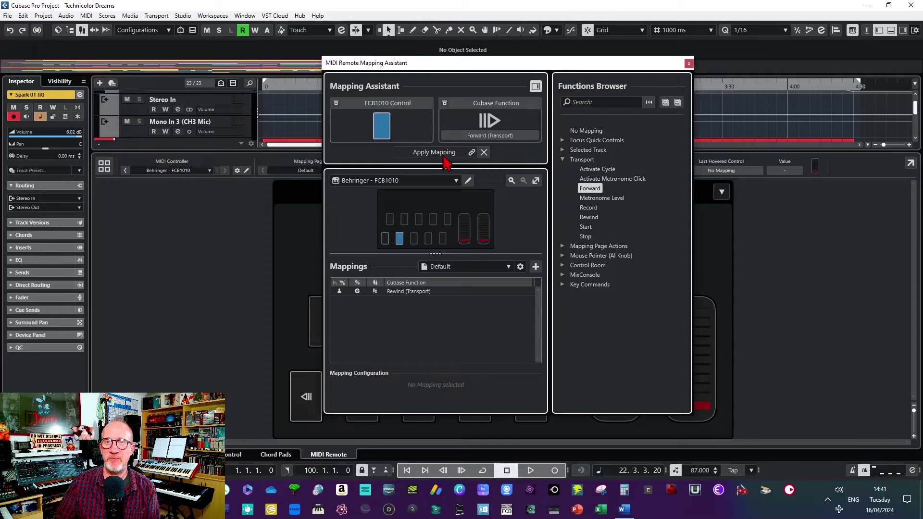
pyautogui.click(586, 237)
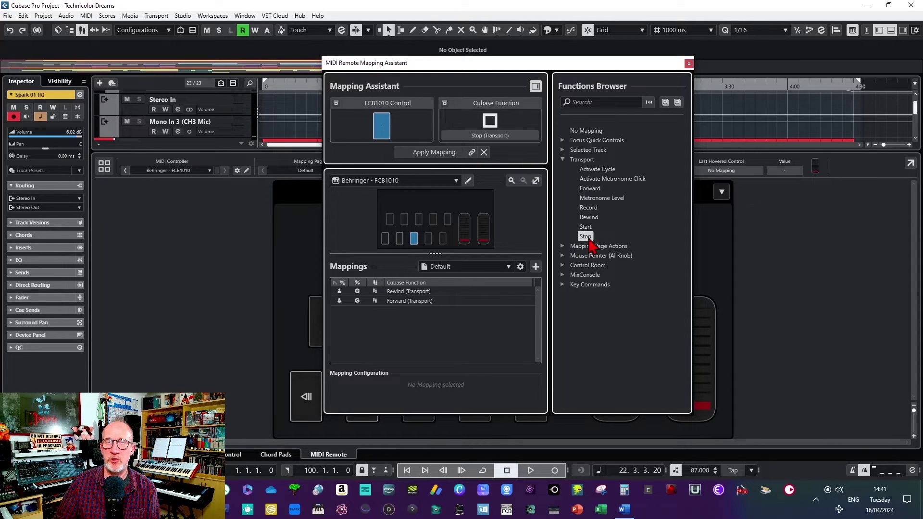
pyautogui.click(446, 153)
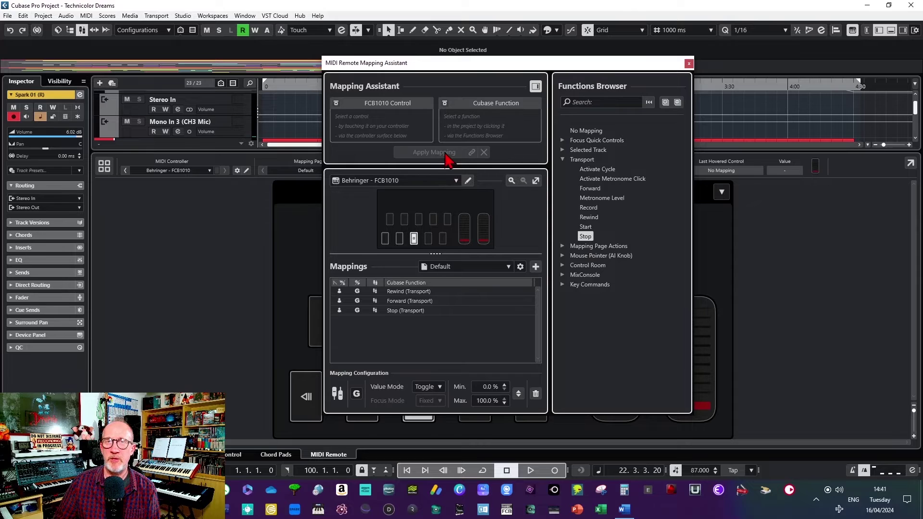
# Map the fourth and fifth lower footswitches to Start and Record.
pyautogui.click(431, 244)
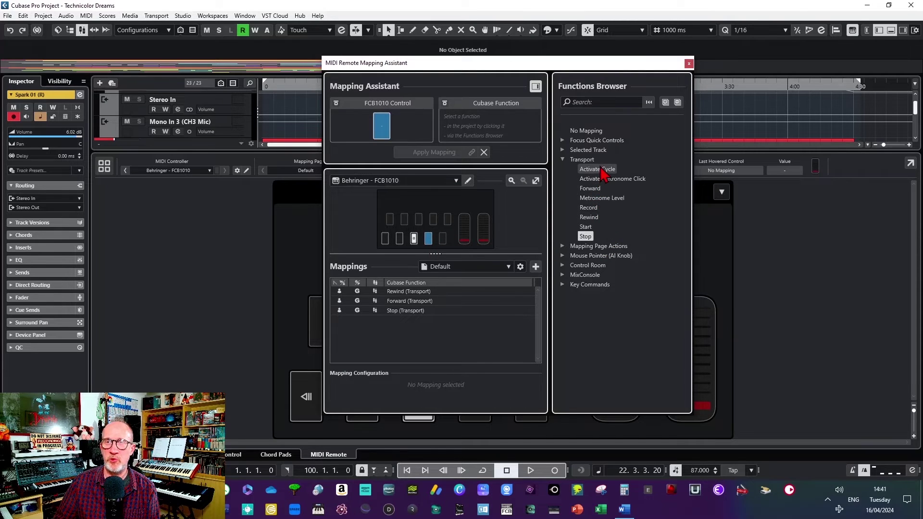
pyautogui.click(587, 227)
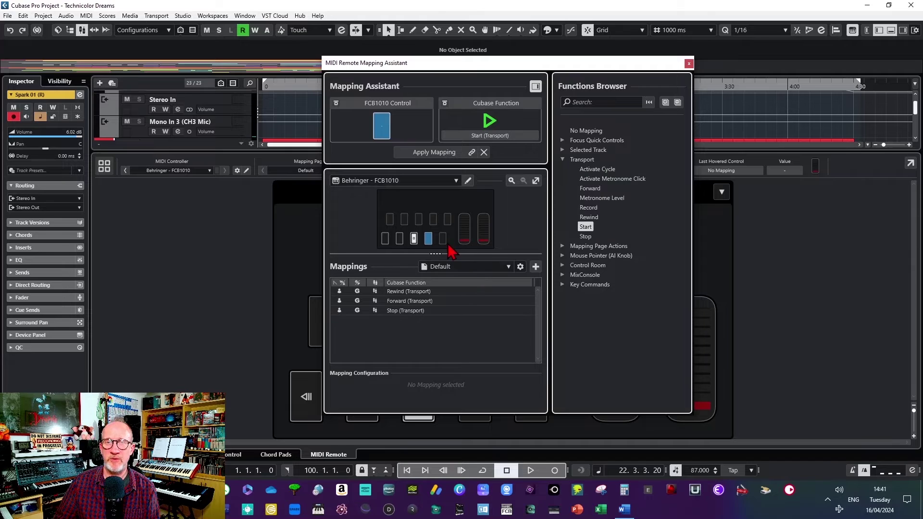
pyautogui.click(434, 152)
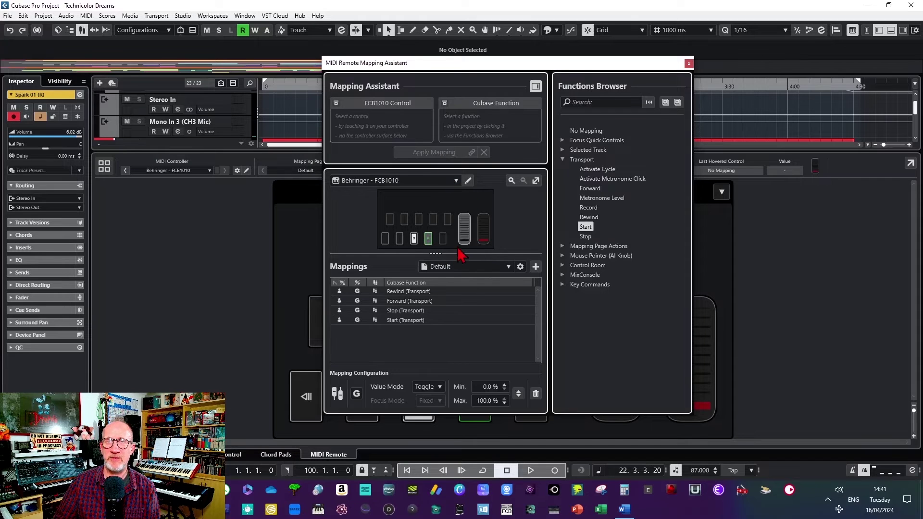
pyautogui.click(443, 239)
pyautogui.click(589, 208)
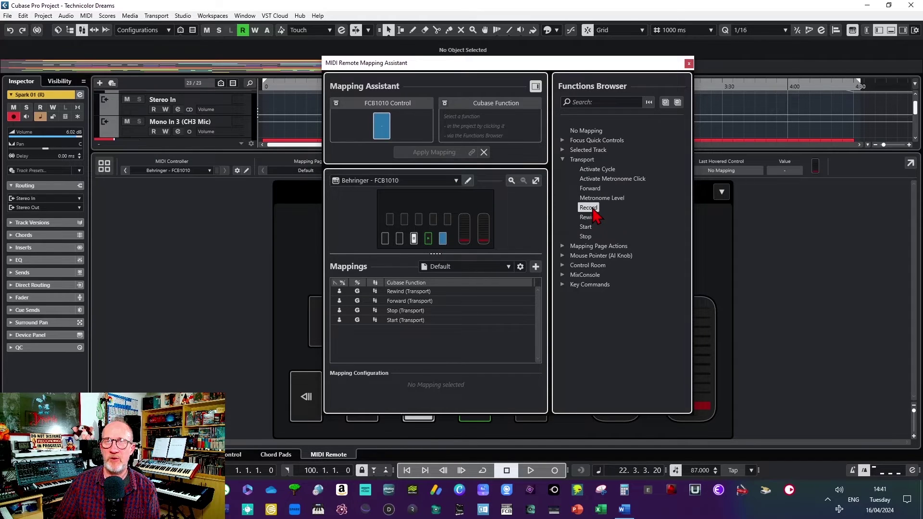
pyautogui.click(441, 153)
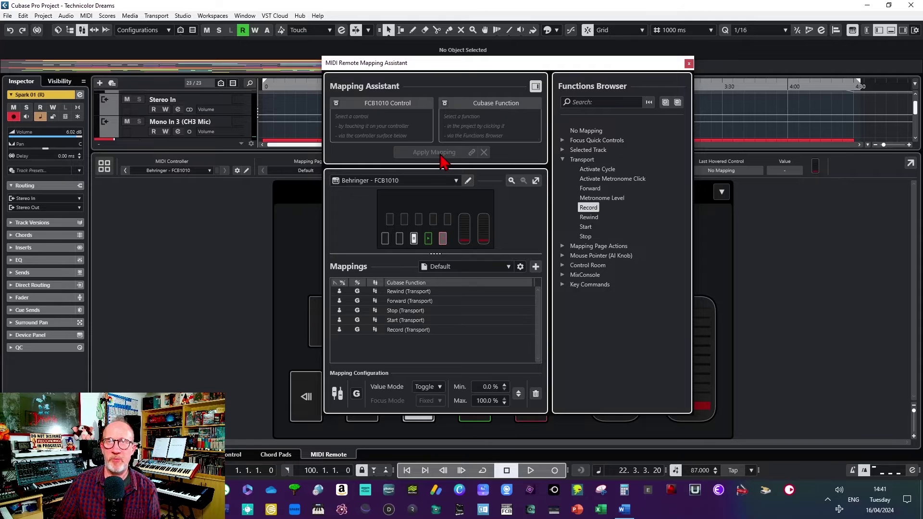
# Map the first two top footswitches to Select Previous Track and Select Next Track.
pyautogui.click(390, 220)
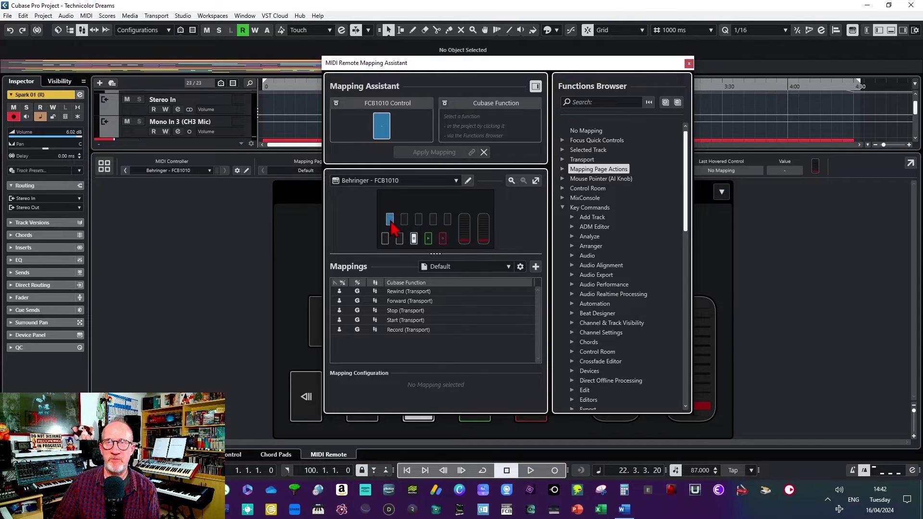
pyautogui.click(563, 150)
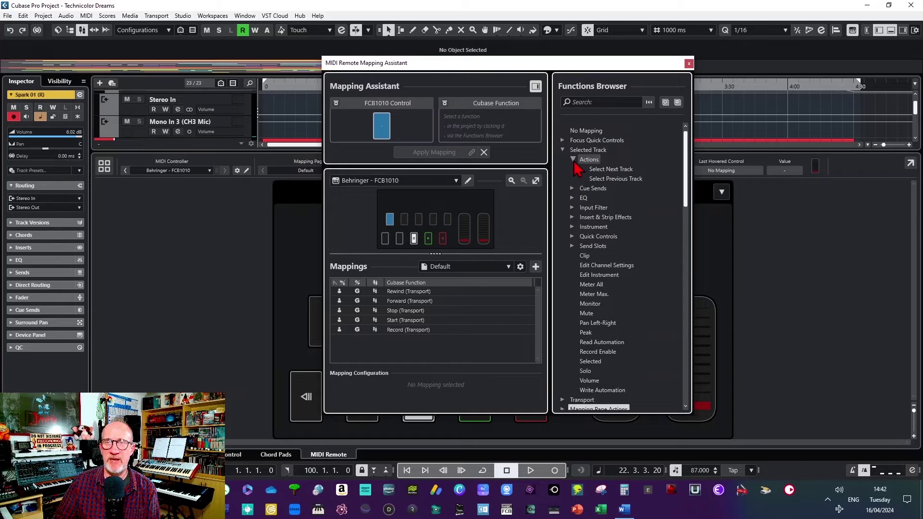
pyautogui.click(615, 179)
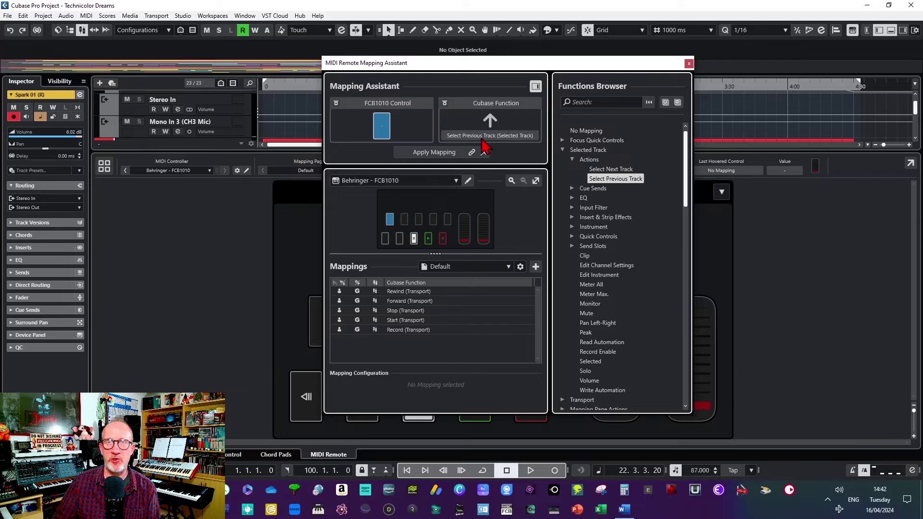
pyautogui.click(450, 153)
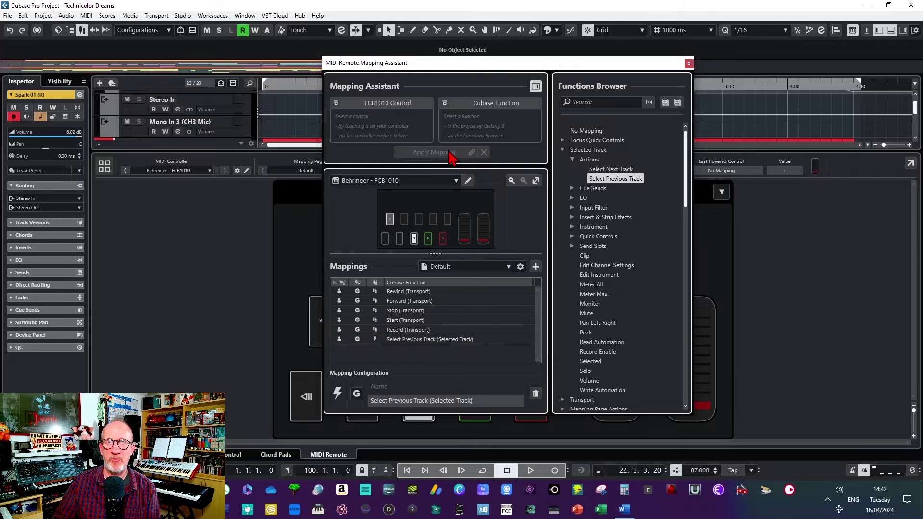
pyautogui.click(406, 223)
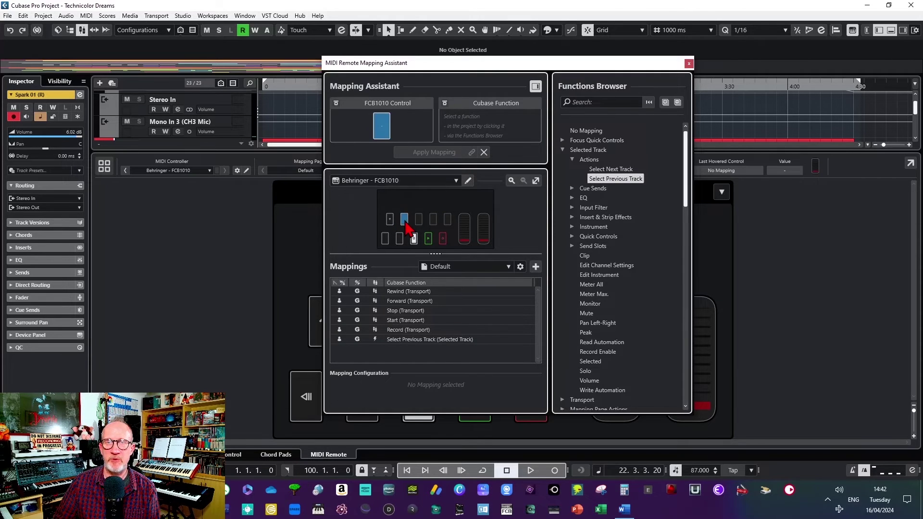
pyautogui.click(609, 169)
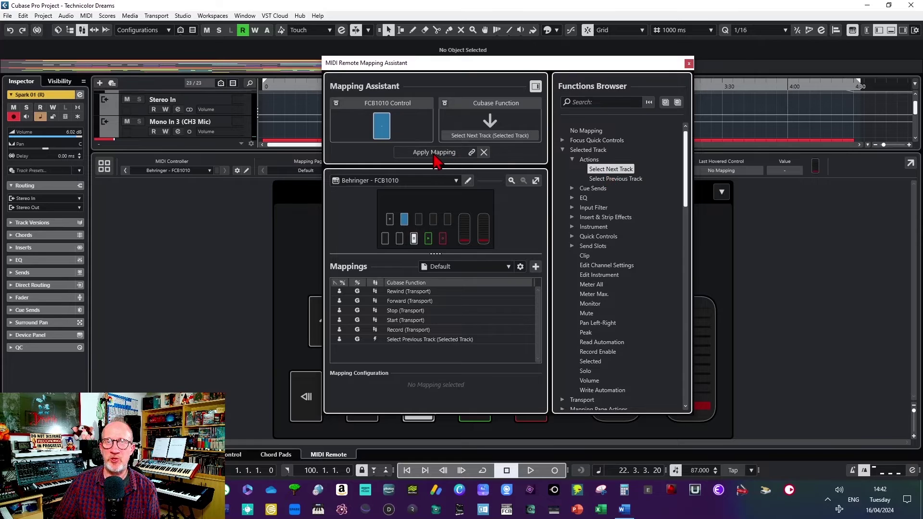
pyautogui.click(434, 152)
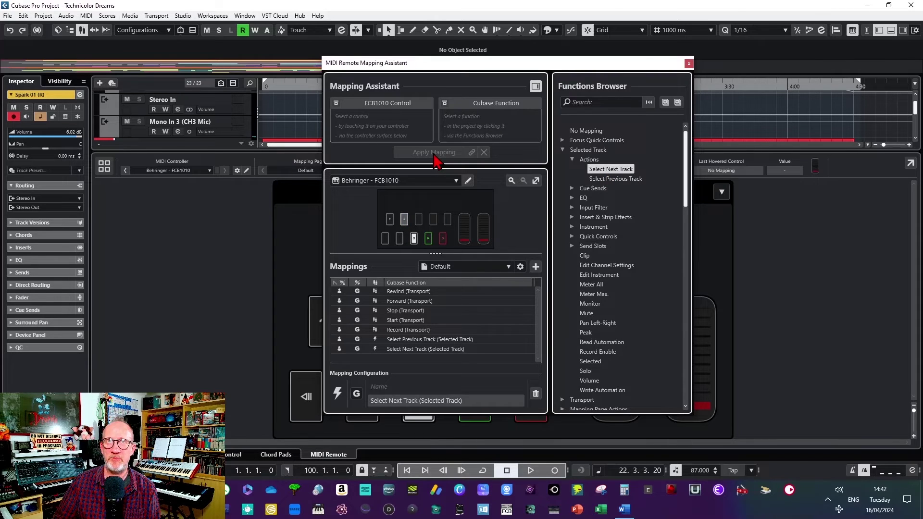
# Map the third and fourth top footswitches to Mute and Solo.
pyautogui.click(419, 219)
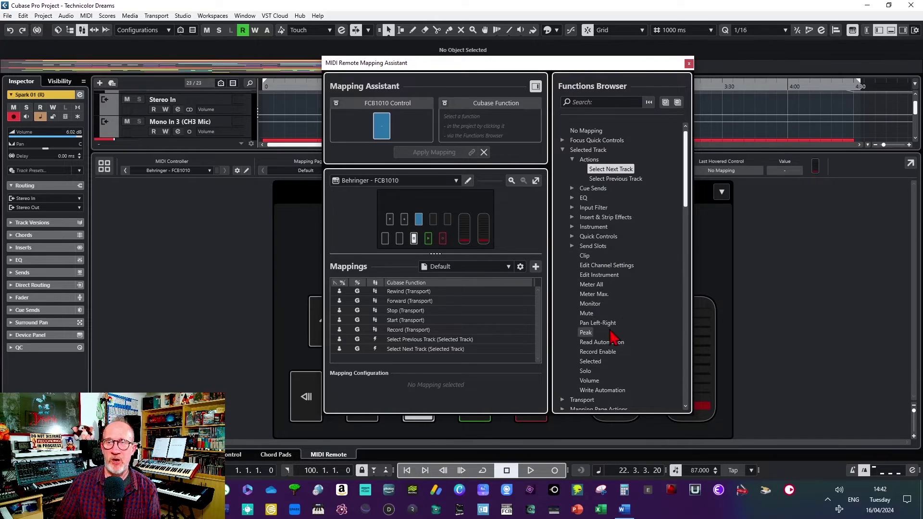
pyautogui.click(586, 313)
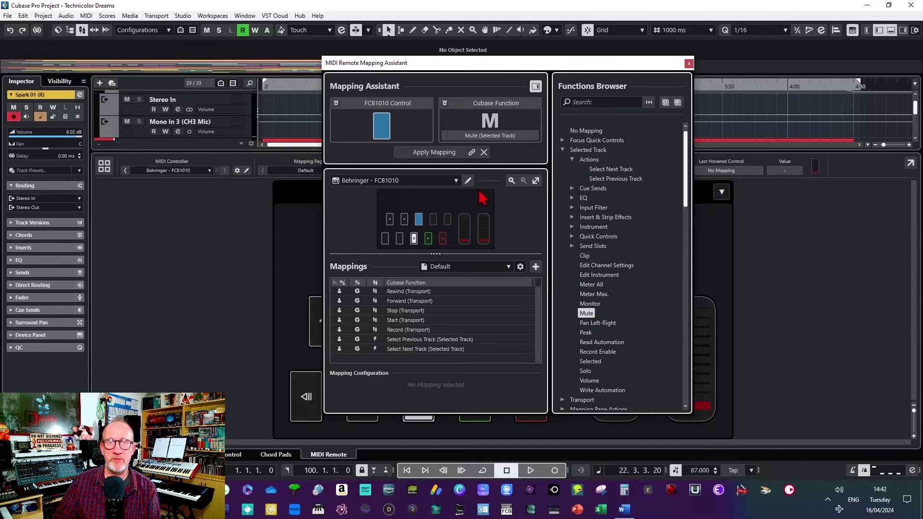
pyautogui.click(443, 152)
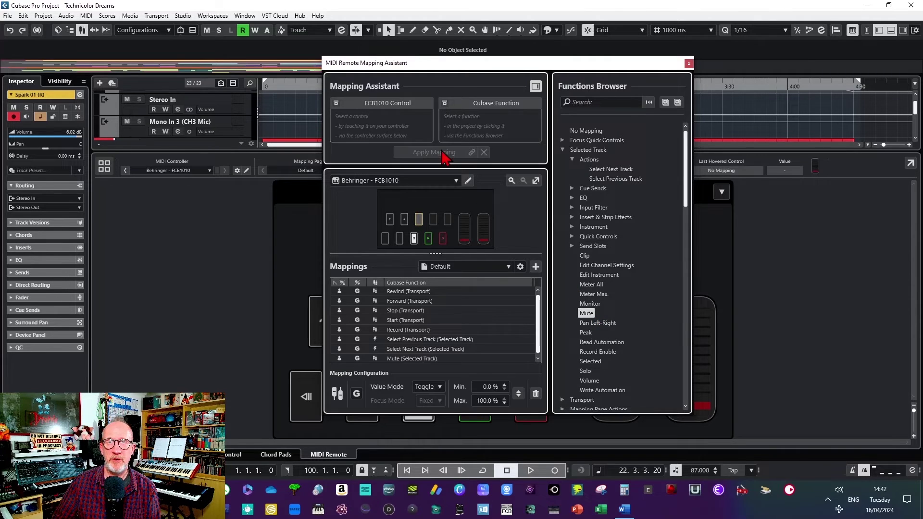
pyautogui.click(433, 219)
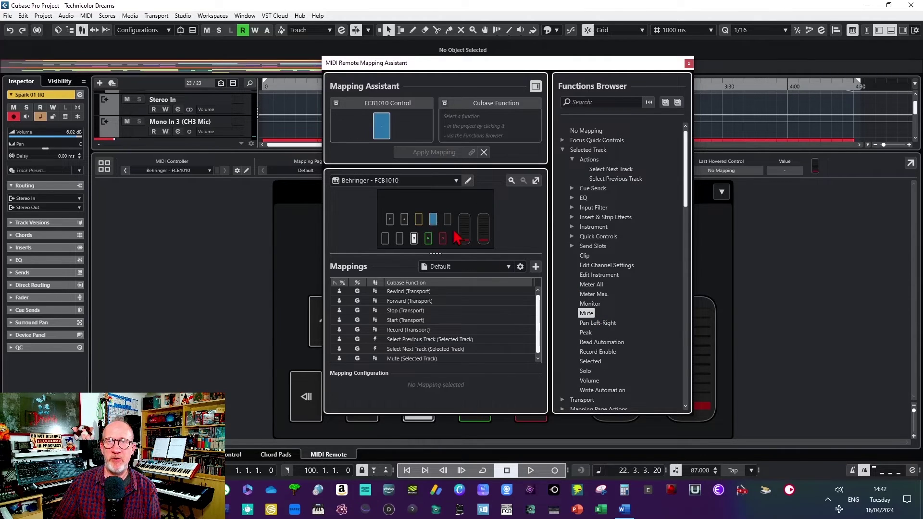
pyautogui.click(585, 373)
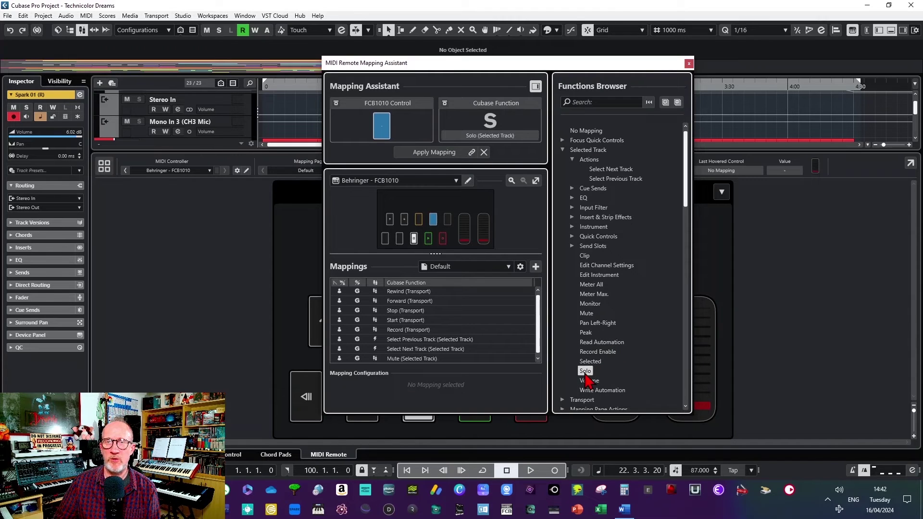
pyautogui.click(450, 154)
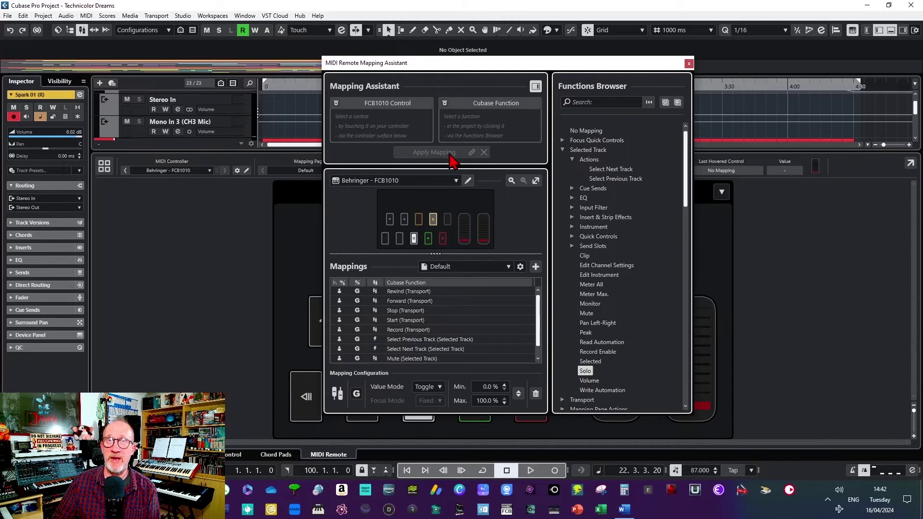
# Map the fifth top footswitch to Transport > Activate Cycle.
pyautogui.click(449, 221)
pyautogui.click(562, 160)
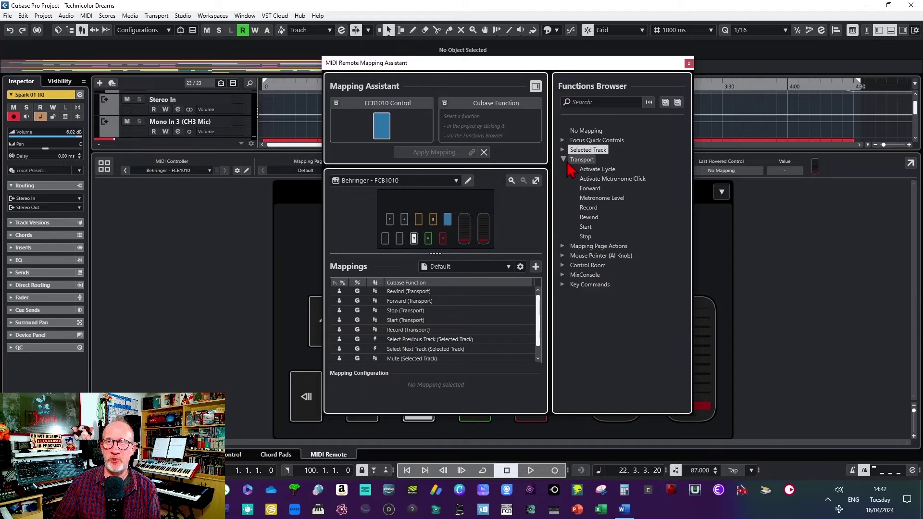
pyautogui.click(606, 170)
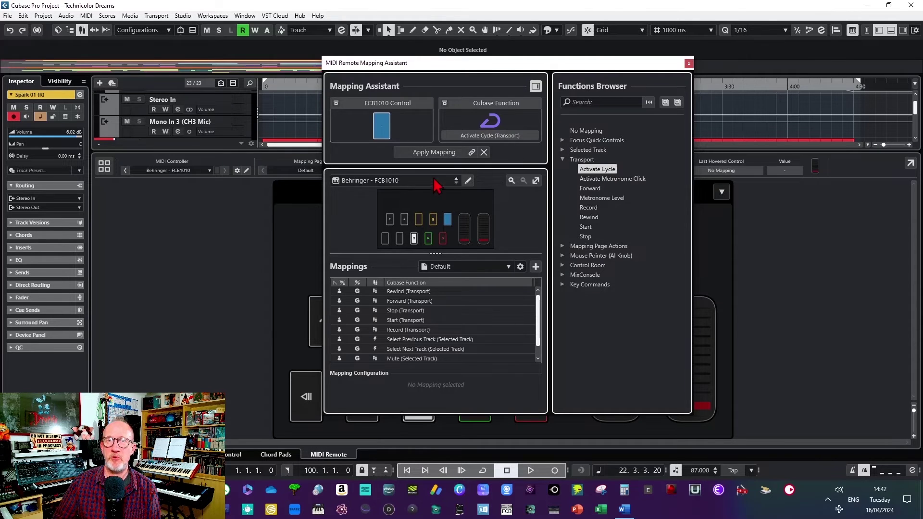
pyautogui.click(446, 152)
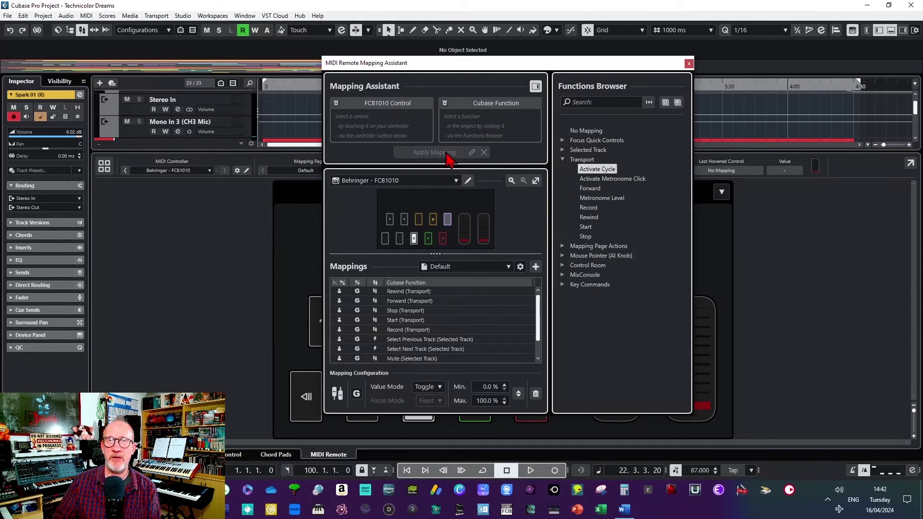
# Map the first FCB1010 pedal to Selected Track > Volume.
pyautogui.click(465, 233)
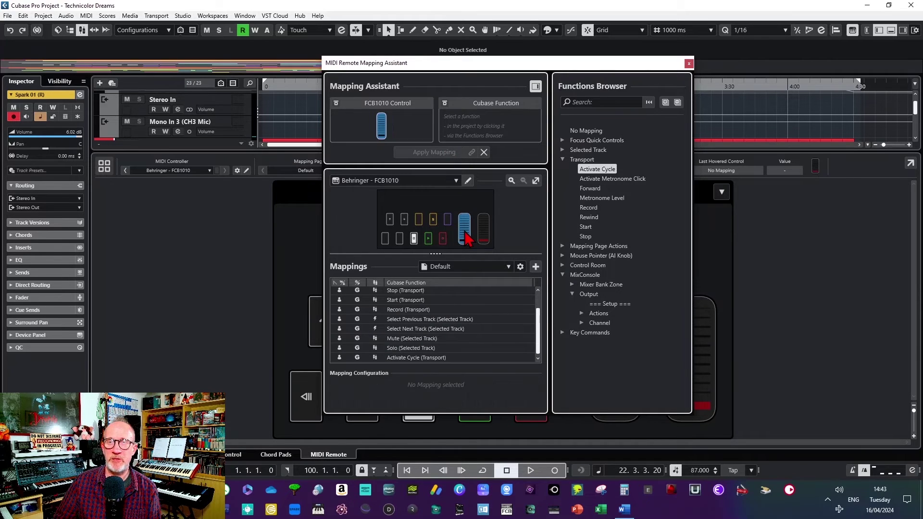
pyautogui.click(562, 149)
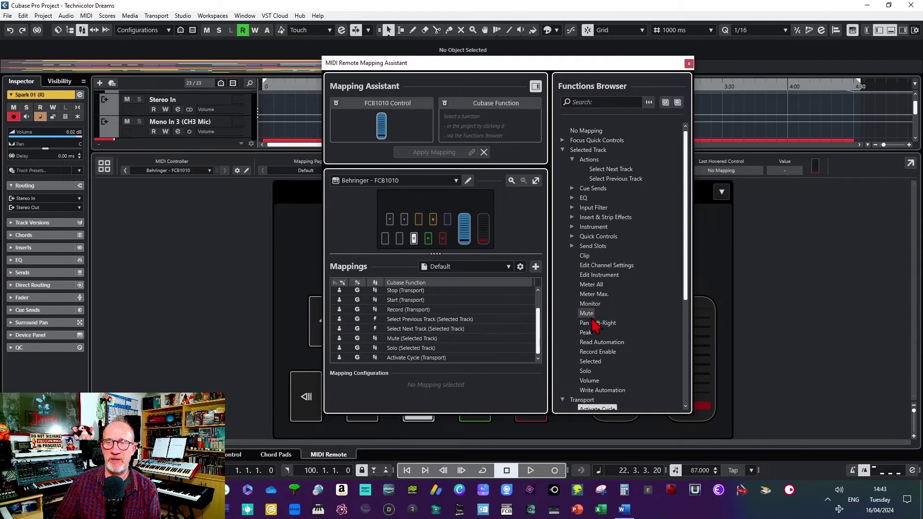
pyautogui.click(594, 382)
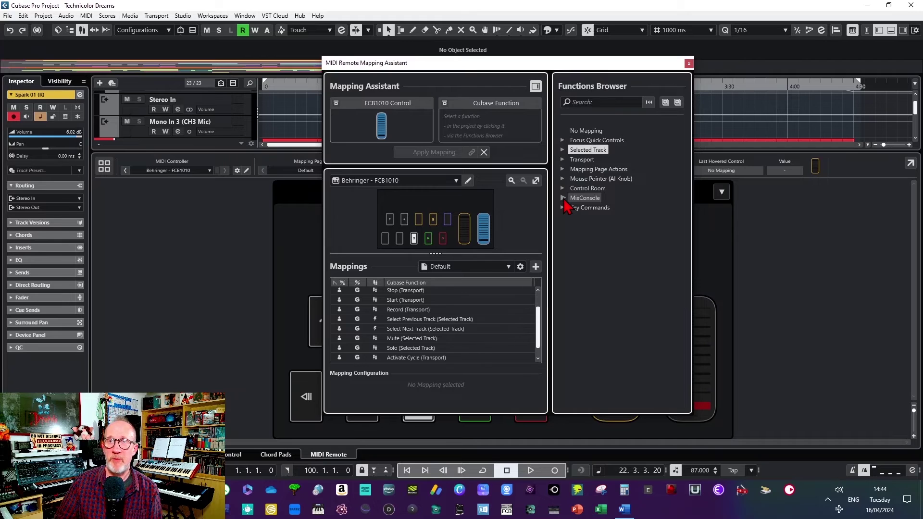
# Map the second pedal to MixConsole > Output > Channel > Volume.
pyautogui.click(562, 198)
pyautogui.click(572, 217)
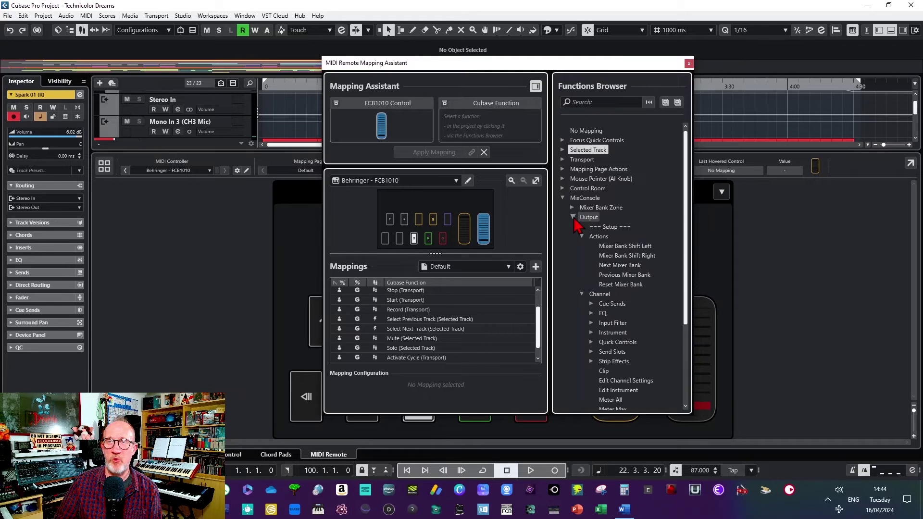
pyautogui.scroll(-4, 627, 307)
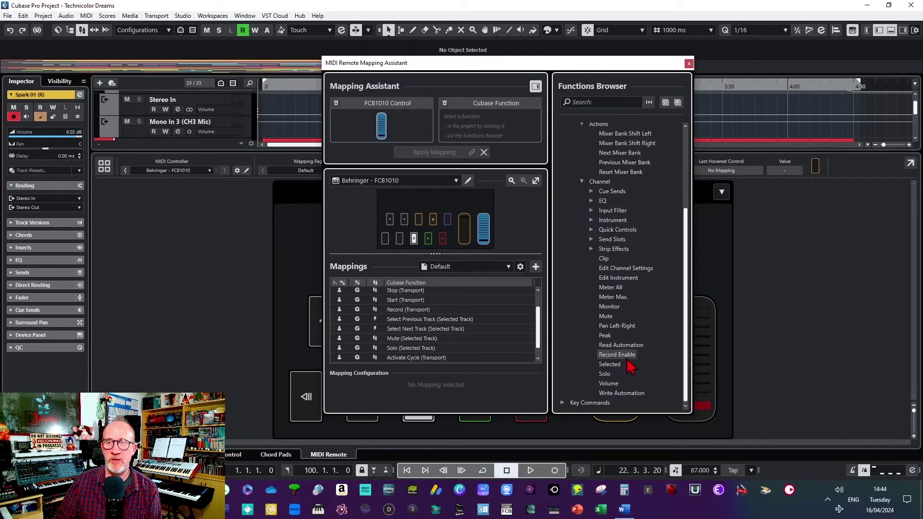
pyautogui.click(607, 383)
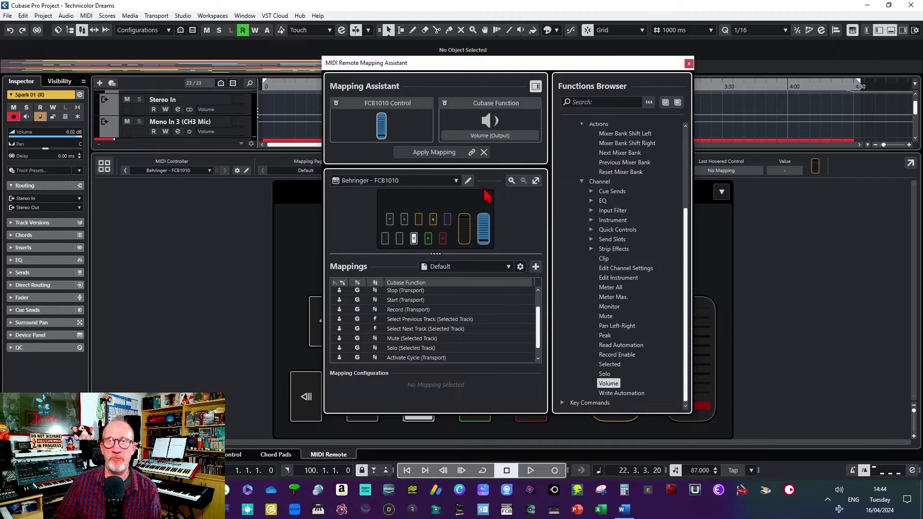
pyautogui.doubleClick(607, 383)
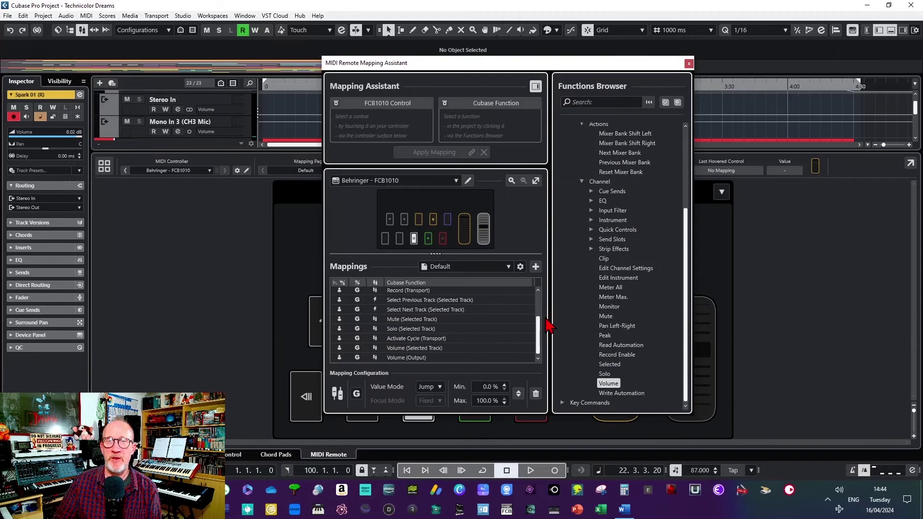
# Set the track-volume pedal's Value Mode to Scaled, then bring up the output-volume pedal's value mode choices.
pyautogui.click(434, 349)
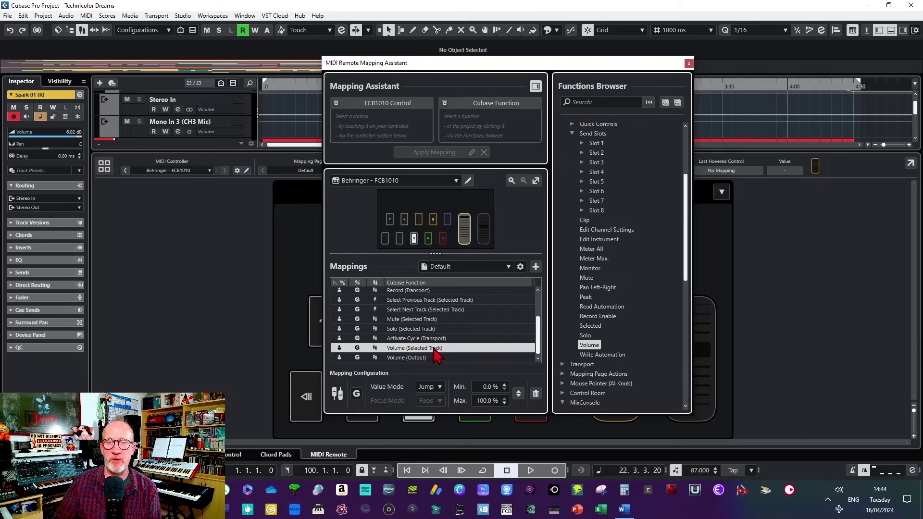
pyautogui.click(440, 387)
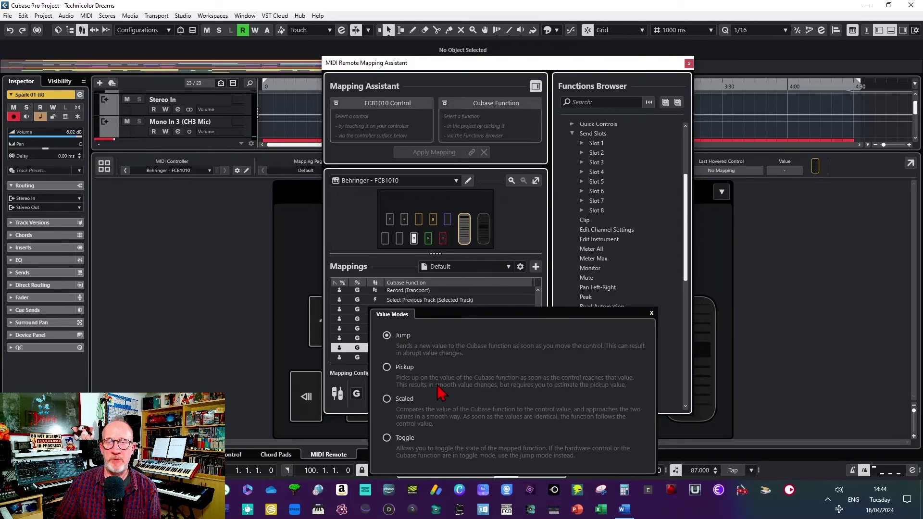
pyautogui.click(387, 398)
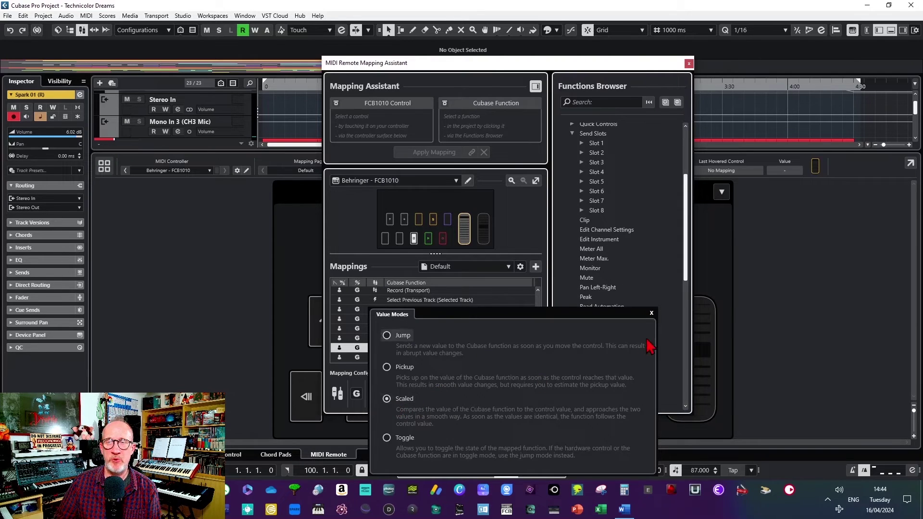
pyautogui.click(651, 313)
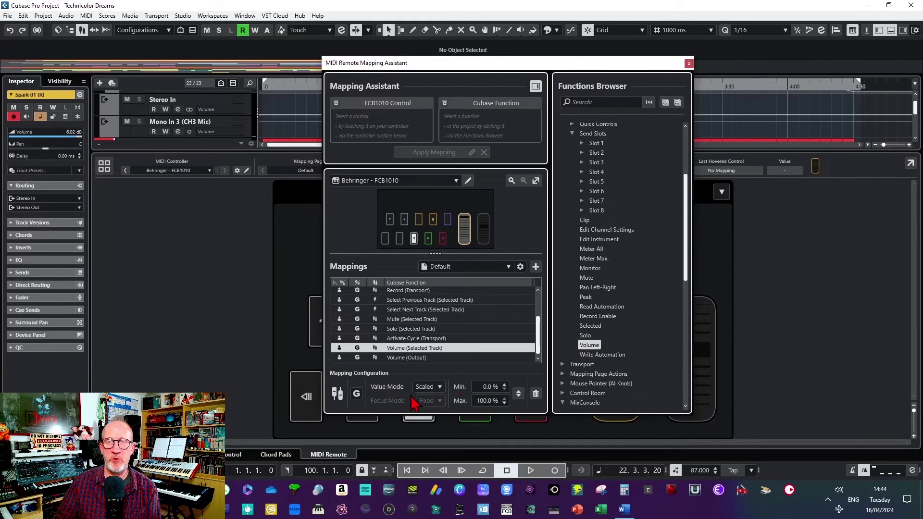
pyautogui.click(442, 358)
pyautogui.click(439, 389)
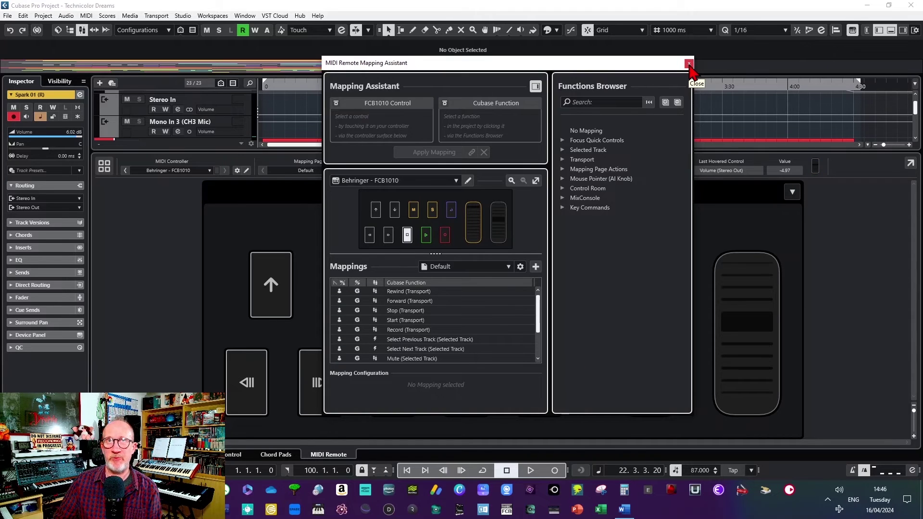
# Close the MIDI Remote Mapping Assistant to show the finished FCB1010 surface.
pyautogui.click(689, 64)
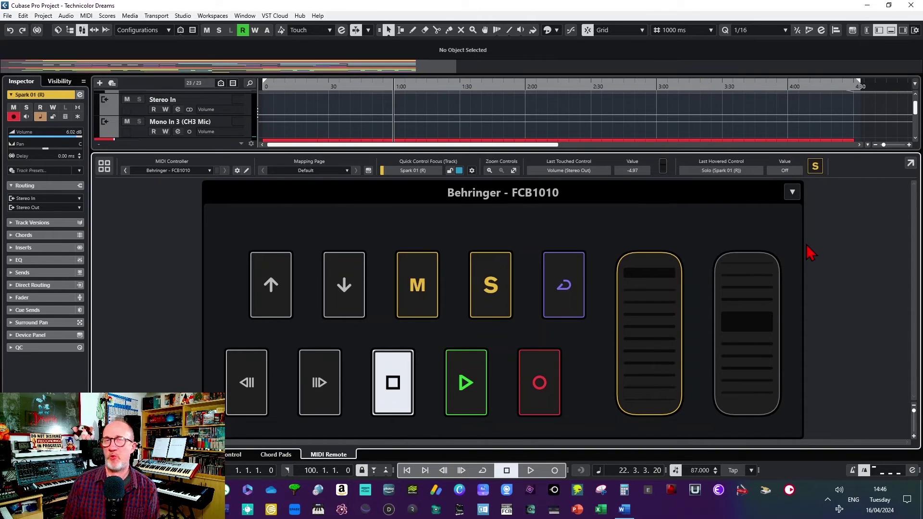